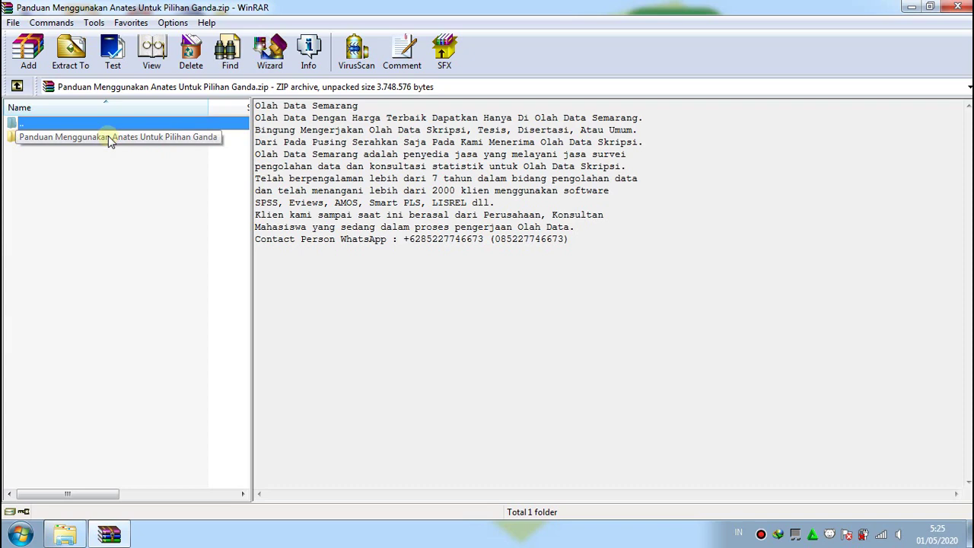
# Select the Panduan Menggunakan Anates Untuk Pilihan Ganda folder in the WinRAR archive list
pyautogui.click(109, 138)
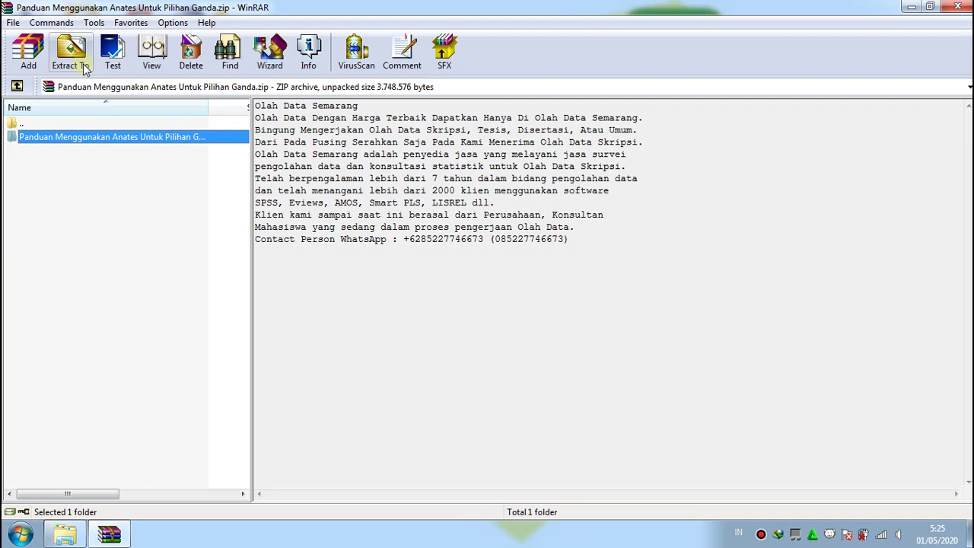
# Extract the selected guide folder with Extract To to the root of Local Disk (C:)
pyautogui.click(84, 67)
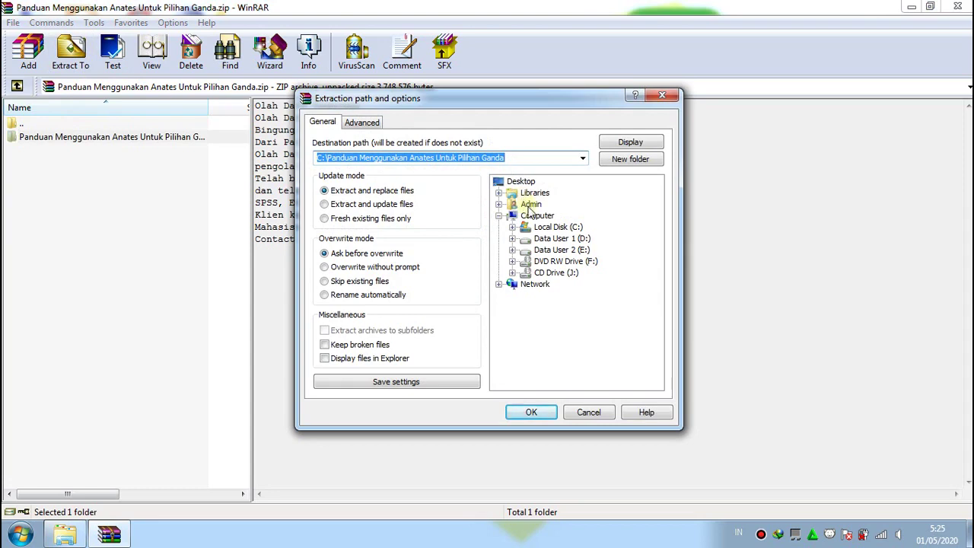
pyautogui.click(546, 228)
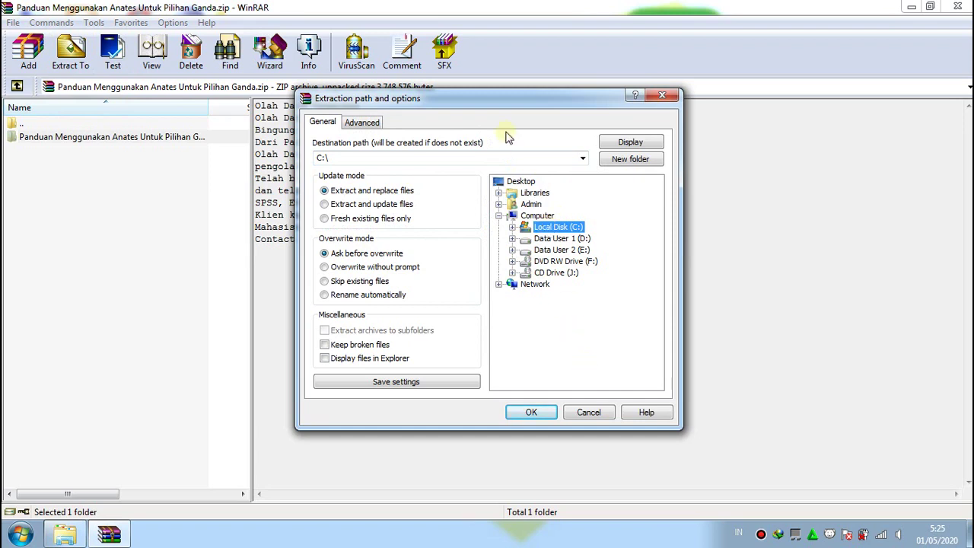
pyautogui.moveTo(474, 98); pyautogui.dragTo(487, 174)
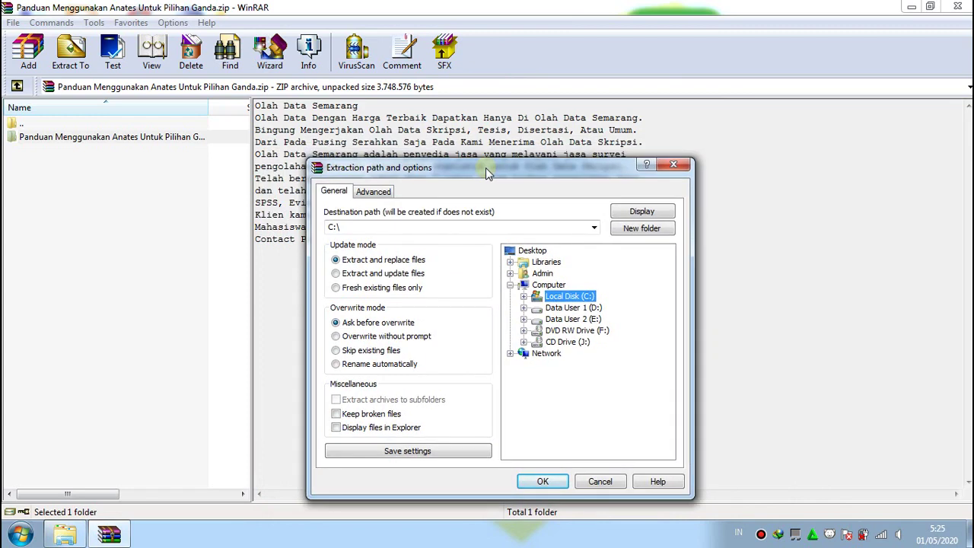
pyautogui.click(565, 481)
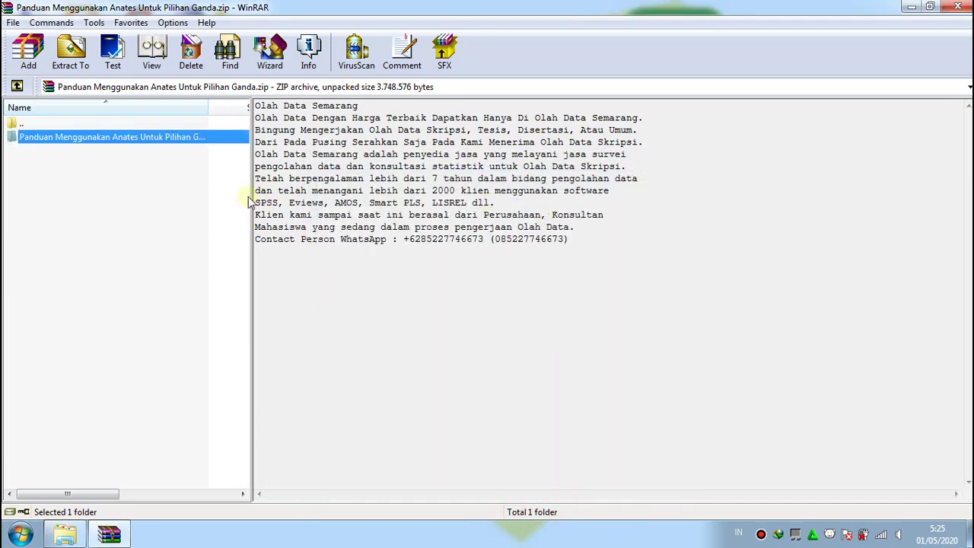
pyautogui.click(196, 197)
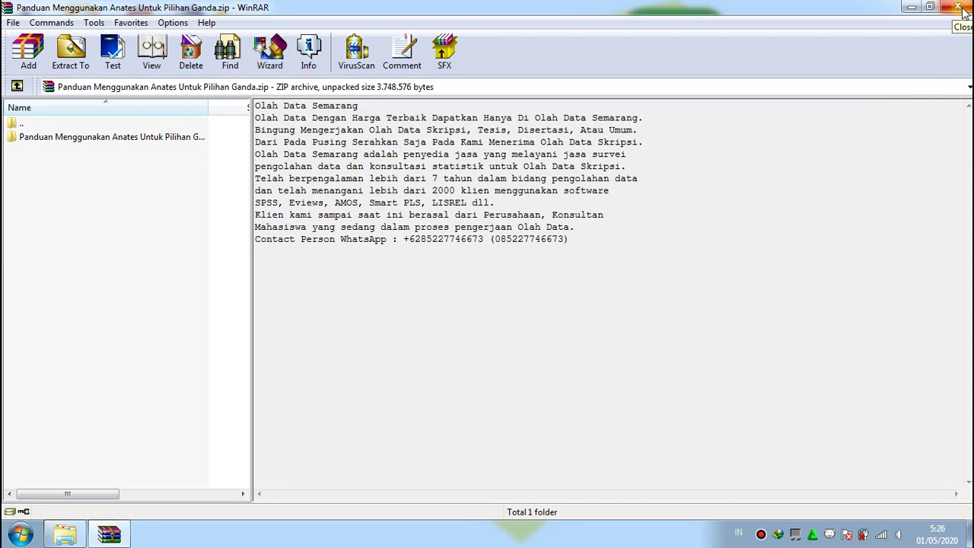
# Close WinRAR and open the extracted Panduan folder in C:\
pyautogui.click(958, 8)
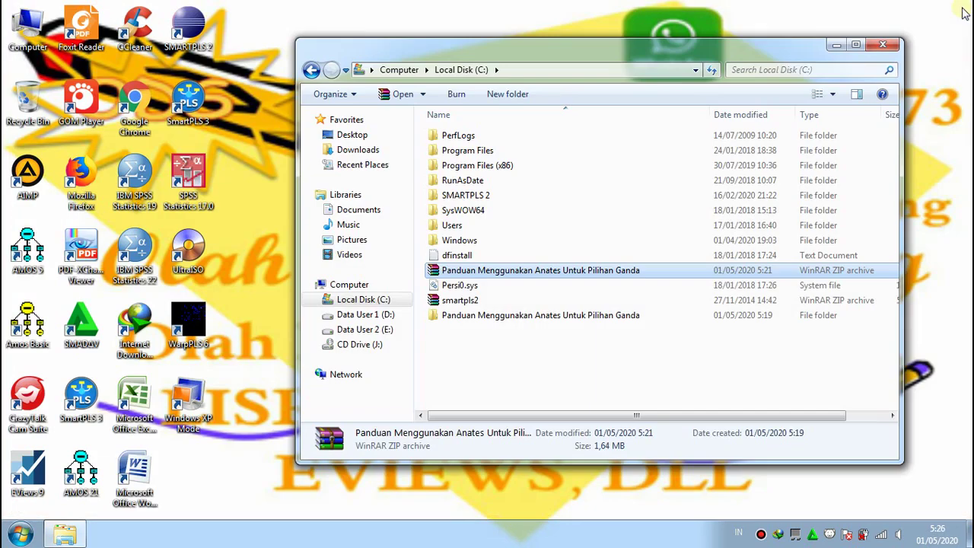
pyautogui.click(689, 359)
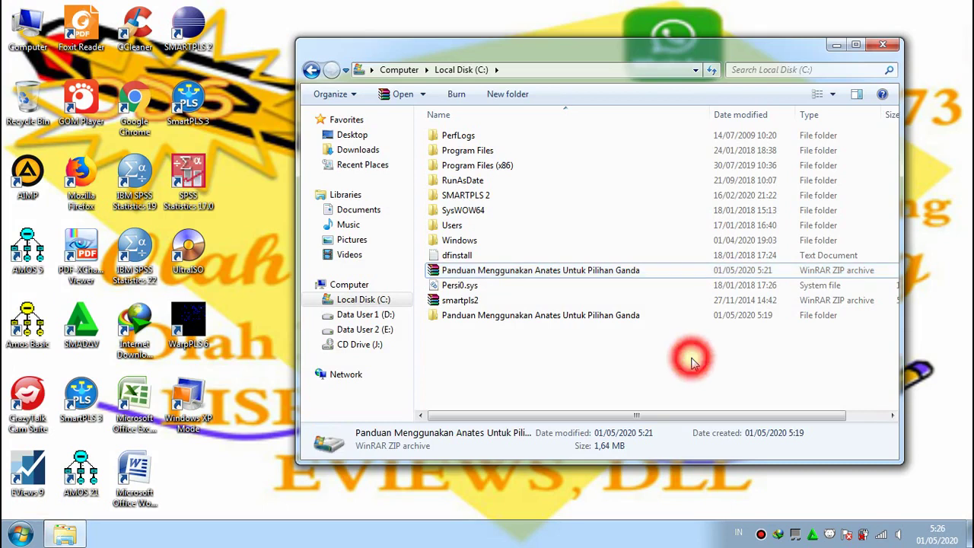
pyautogui.moveTo(641, 319)
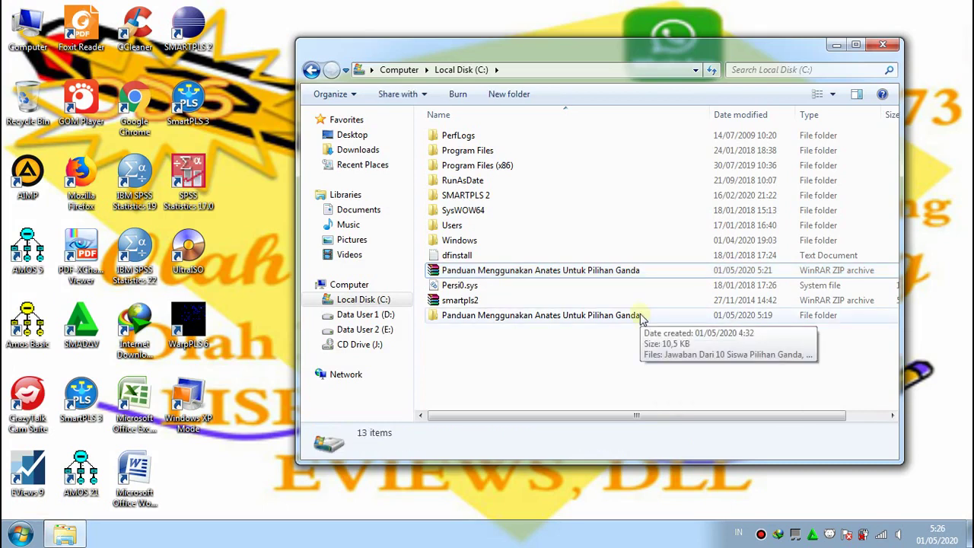
pyautogui.click(641, 318)
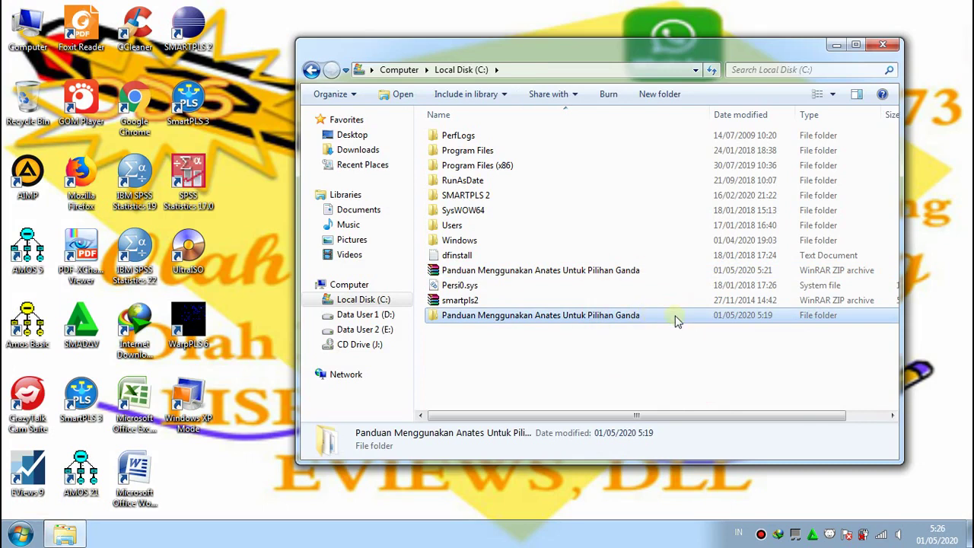
pyautogui.rightClick(676, 316)
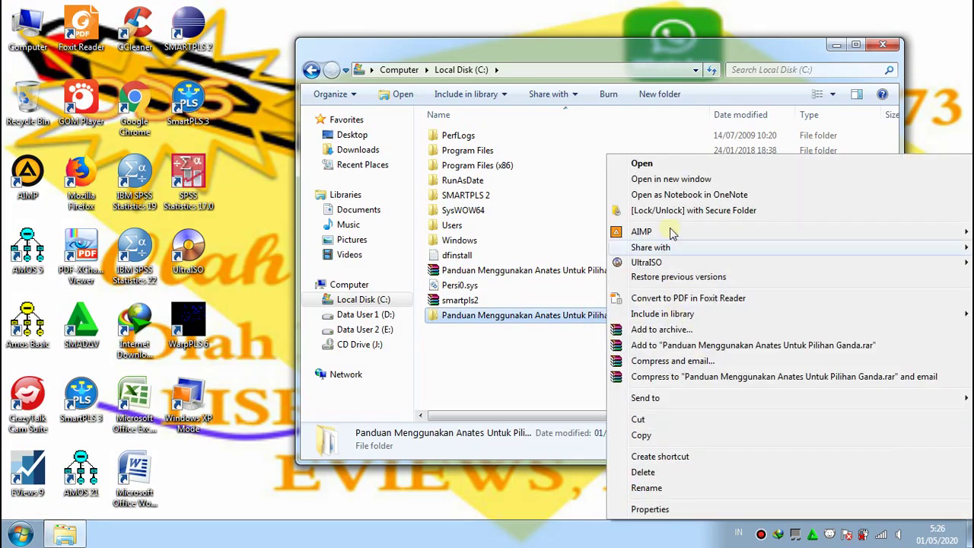
pyautogui.click(647, 163)
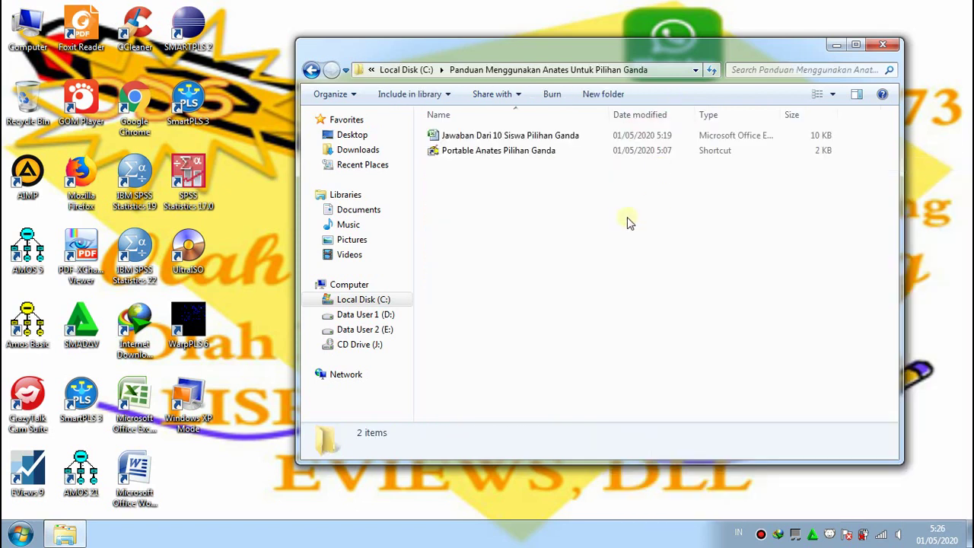
# Launch the Portable Anates Pilihan Ganda shortcut from the guide folder
pyautogui.click(554, 156)
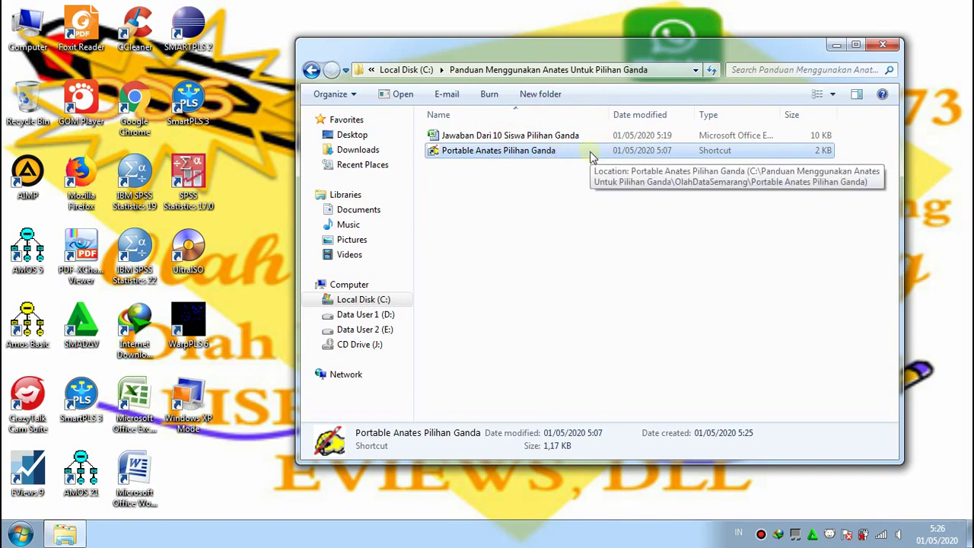
pyautogui.doubleClick(592, 156)
pyautogui.rightClick(592, 156)
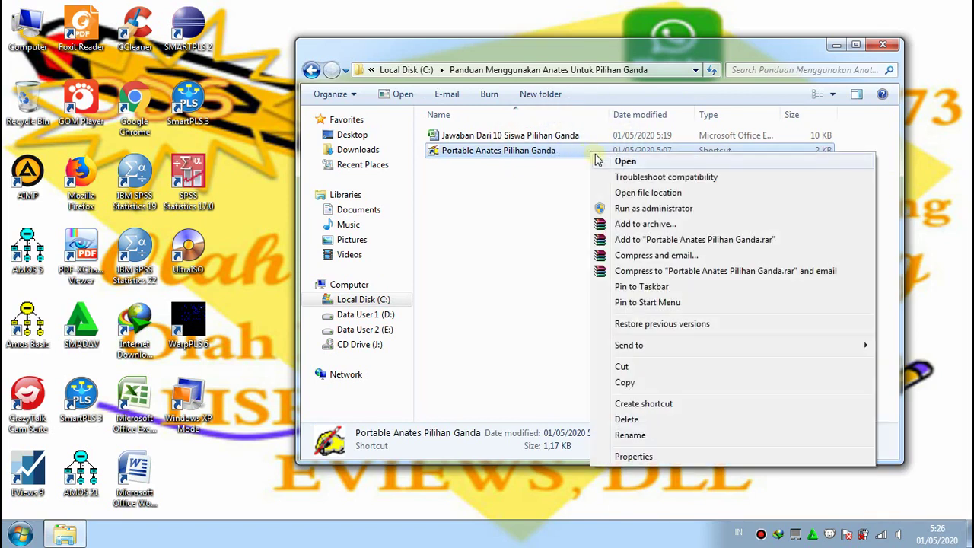
pyautogui.click(597, 160)
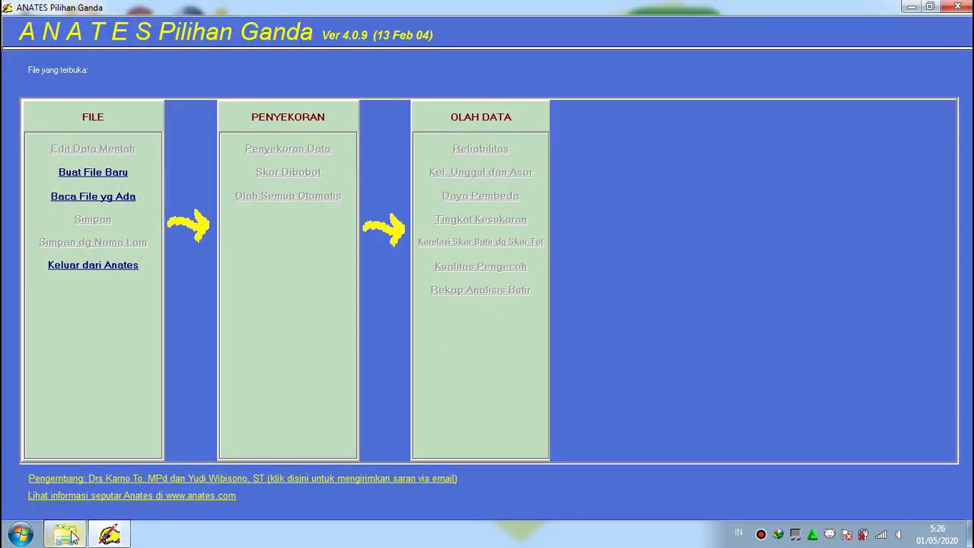
# Open the Jawaban Dari 10 Siswa Pilihan Ganda workbook in Excel from the guide folder
pyautogui.moveTo(66, 532)
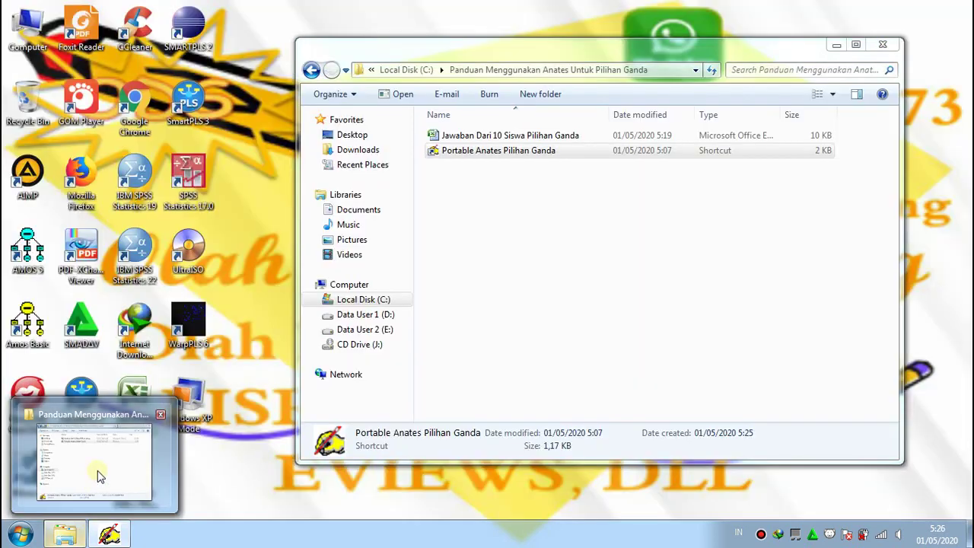
pyautogui.click(97, 470)
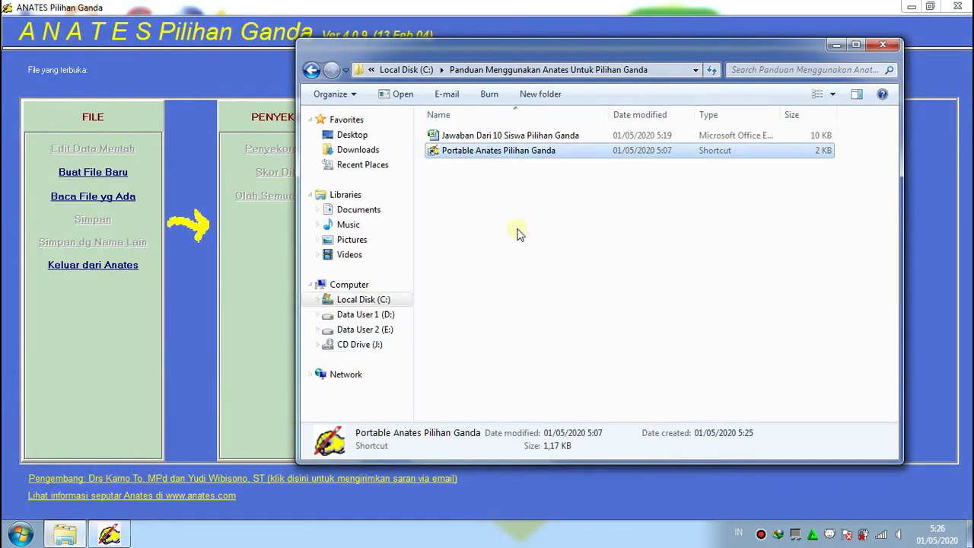
pyautogui.click(517, 232)
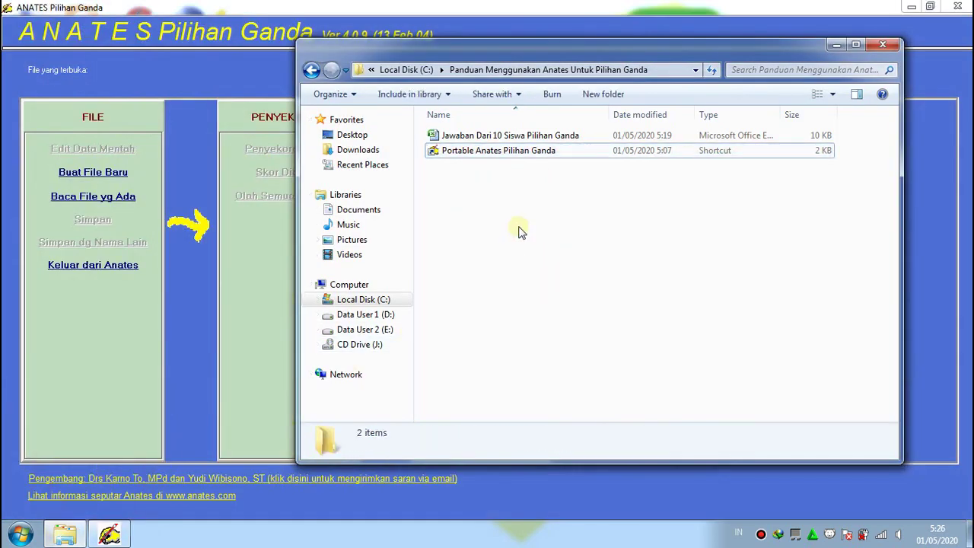
pyautogui.click(581, 138)
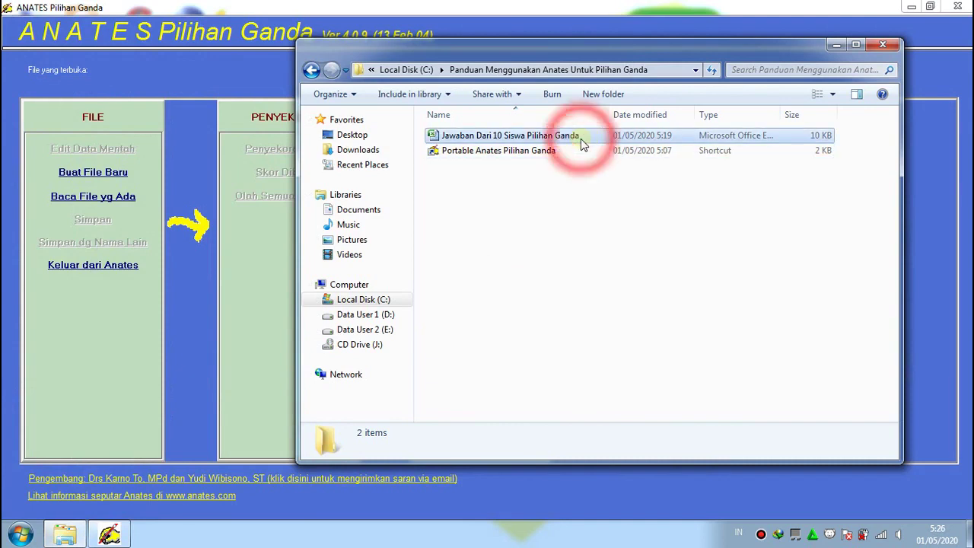
pyautogui.rightClick(604, 140)
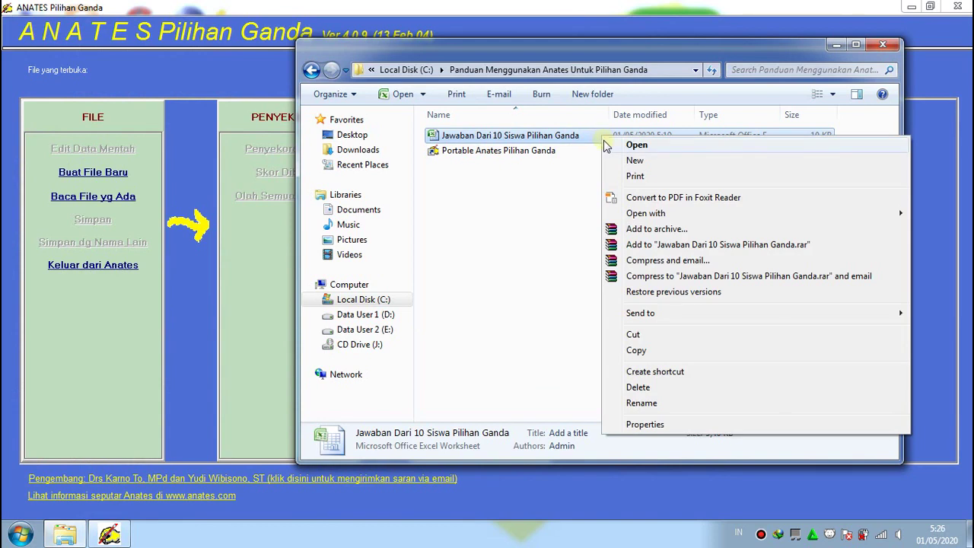
pyautogui.click(609, 145)
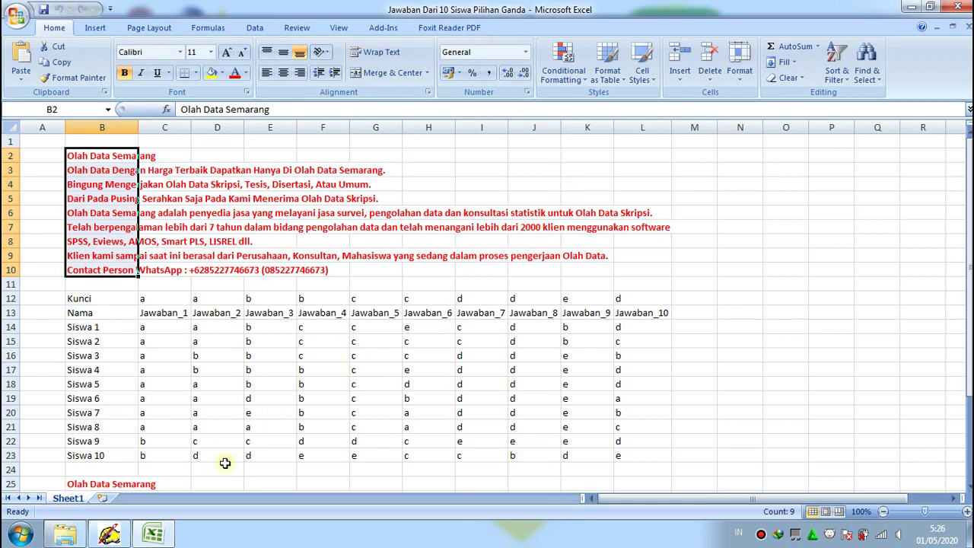
# Create a new ANATES data file (Buat File Baru) with 10 subjects, 10 items and 5 choices
pyautogui.moveTo(110, 535)
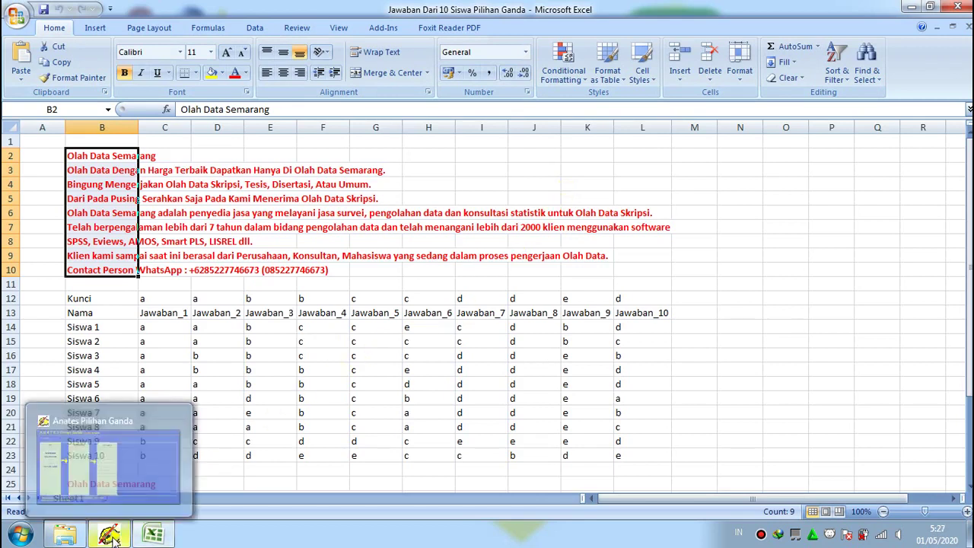
pyautogui.moveTo(135, 474)
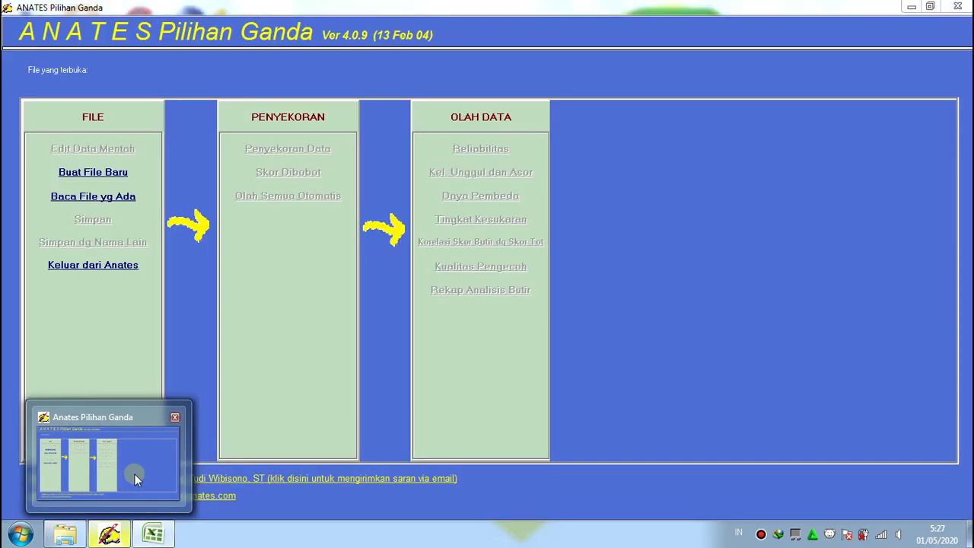
pyautogui.click(135, 474)
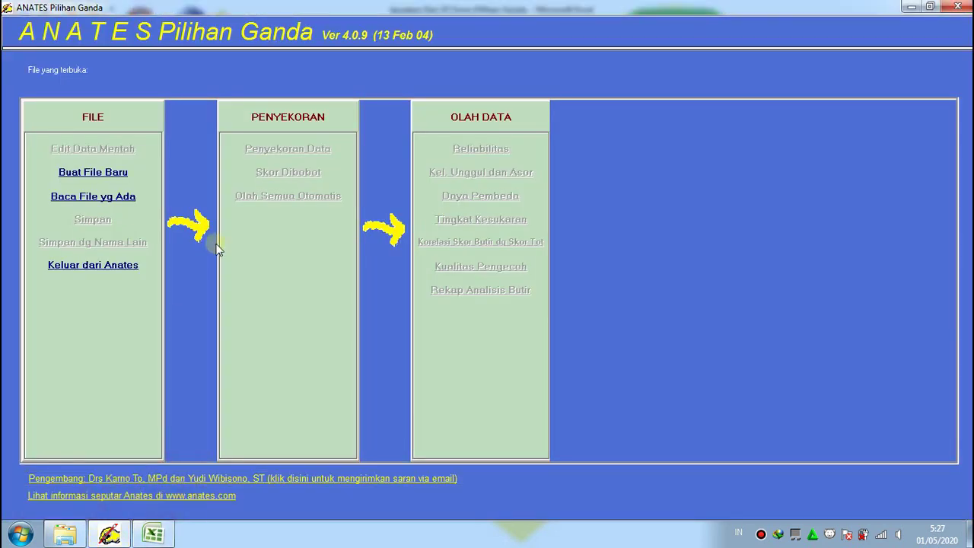
pyautogui.click(125, 175)
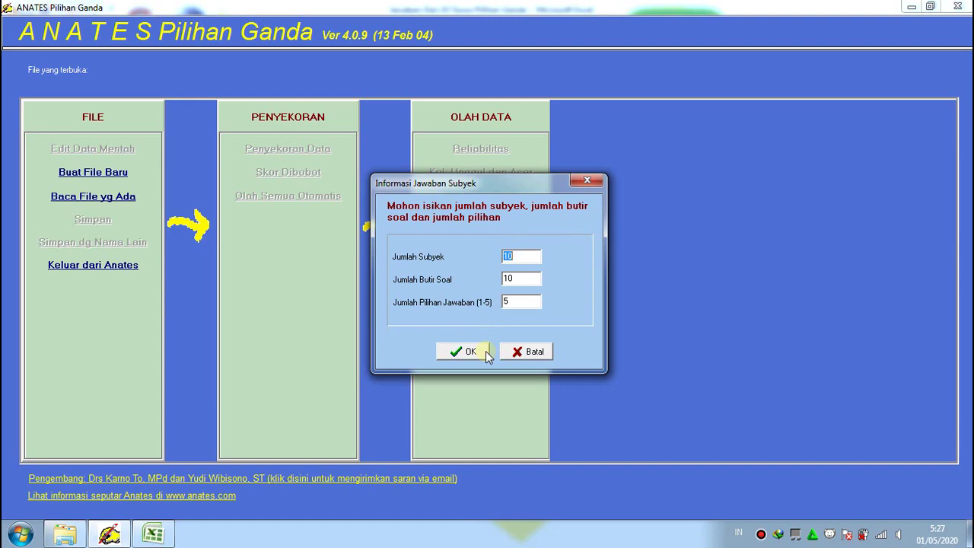
pyautogui.click(485, 351)
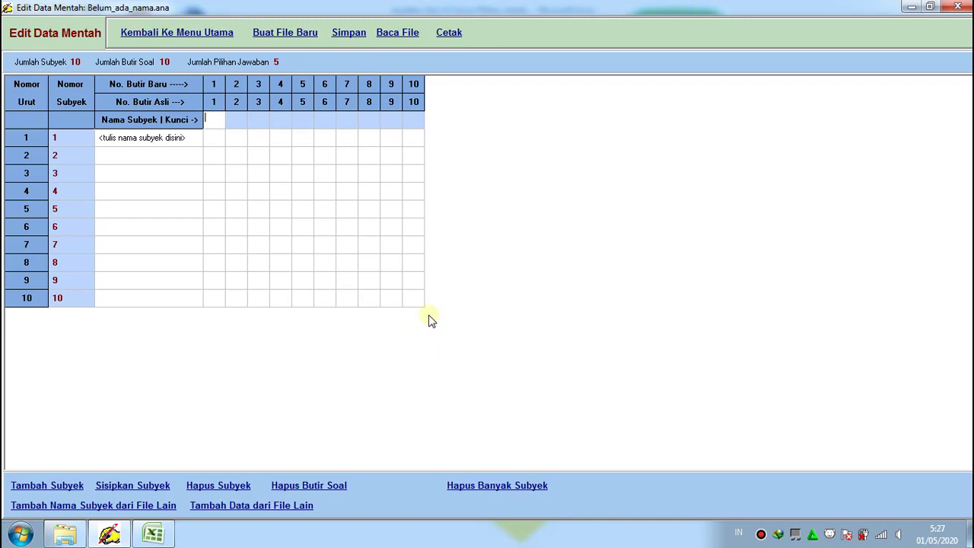
# Enter subject names Siswa 1 through Siswa 5 in the Nama Subyek column
pyautogui.click(165, 141)
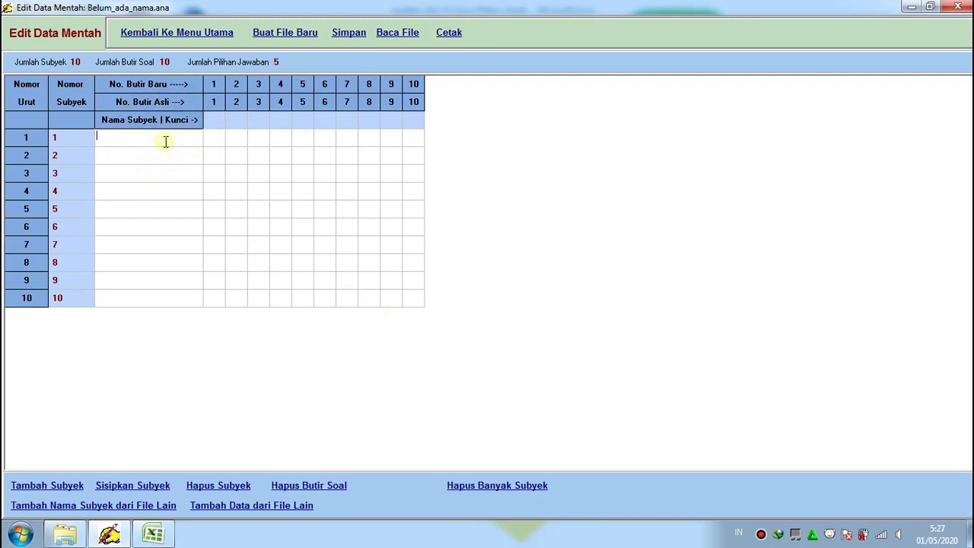
pyautogui.write('Siswa 1')
pyautogui.click(107, 157)
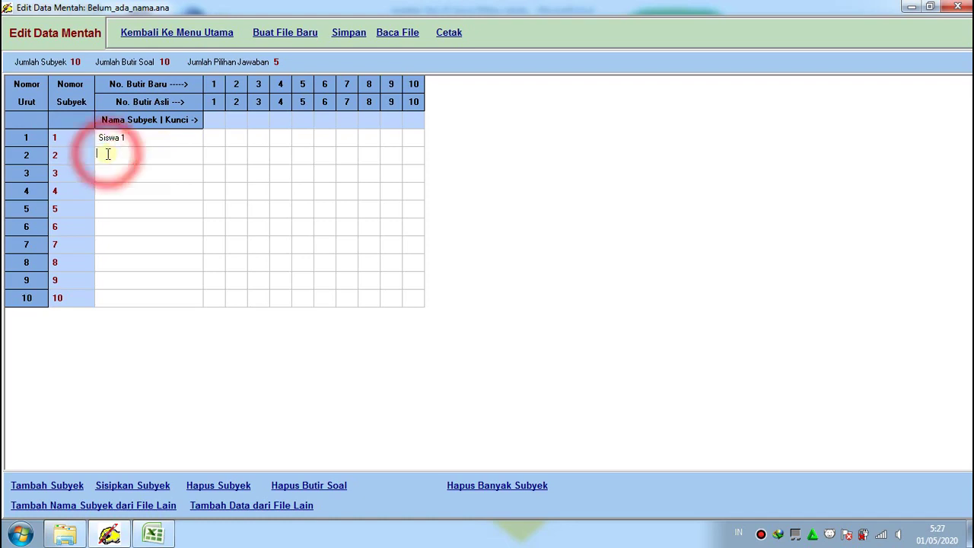
pyautogui.write('S')
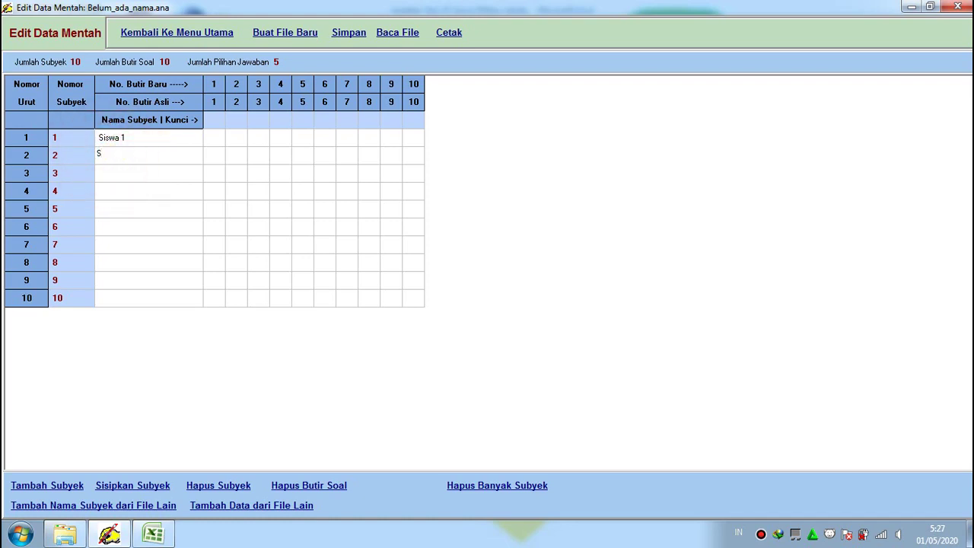
pyautogui.write('iswa 2')
pyautogui.click(109, 175)
pyautogui.write('Siswa 3')
pyautogui.click(120, 191)
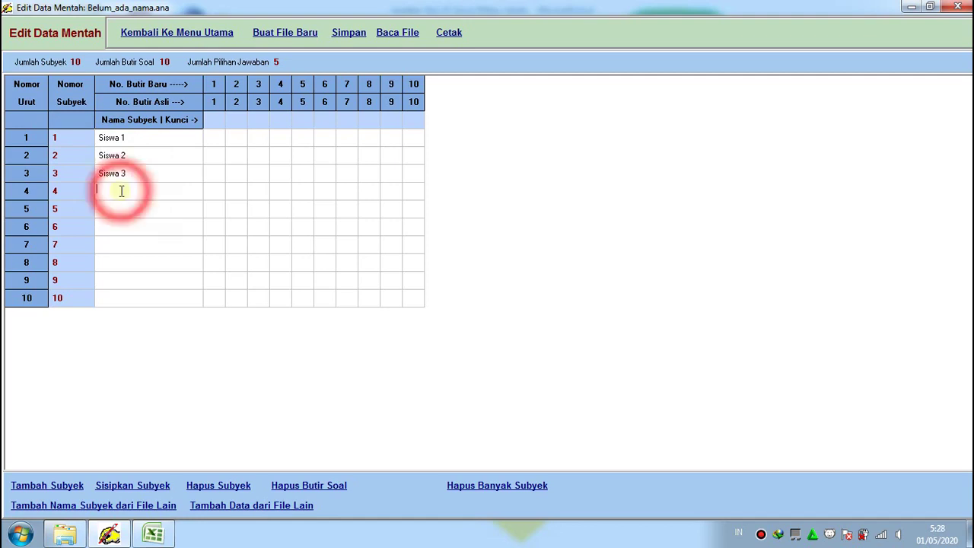
pyautogui.write('Siswa')
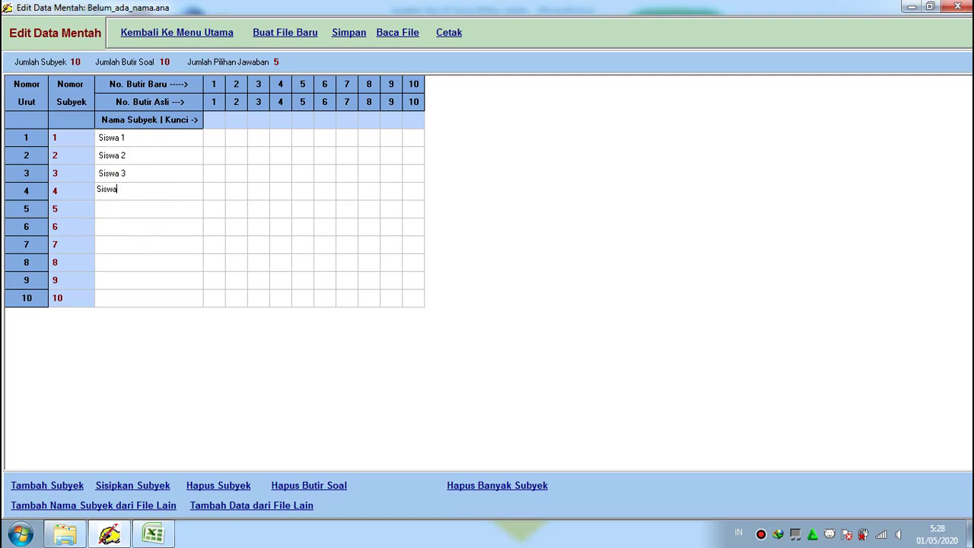
pyautogui.write(' 4')
pyautogui.click(126, 208)
pyautogui.write('Siswa 5')
# Enter subject names Siswa 6 through Siswa 10 in the remaining rows
pyautogui.click(132, 228)
pyautogui.write('Siswa')
pyautogui.click(134, 246)
pyautogui.write('S')
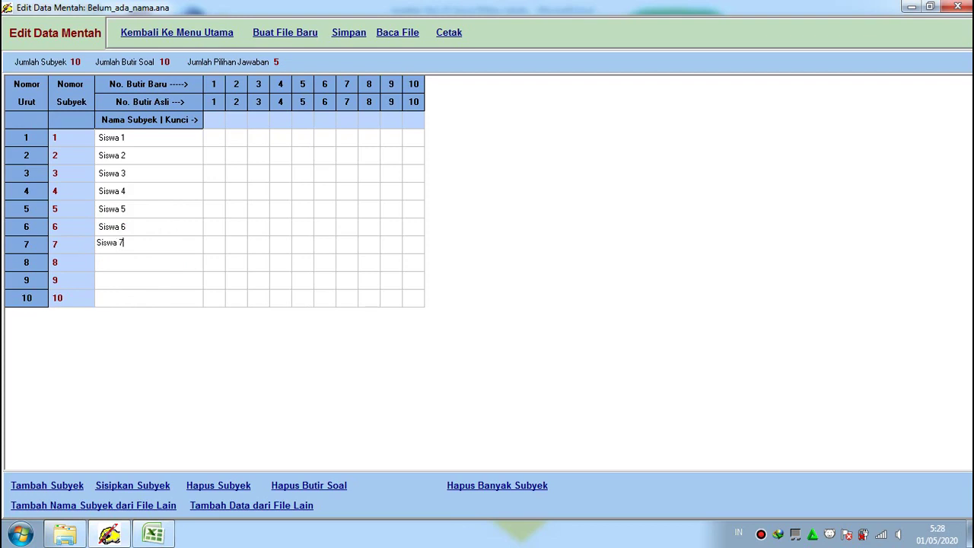
pyautogui.click(136, 267)
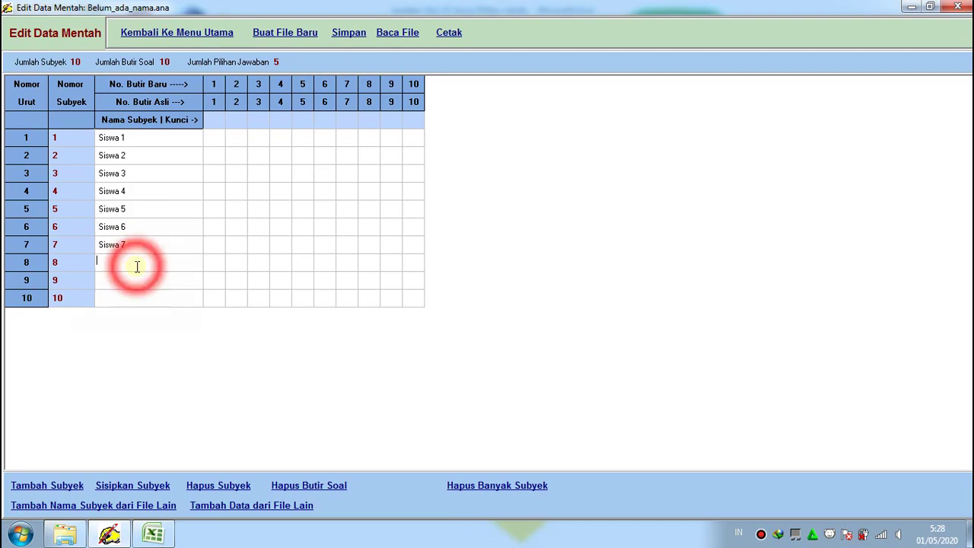
pyautogui.write('Siswa 8')
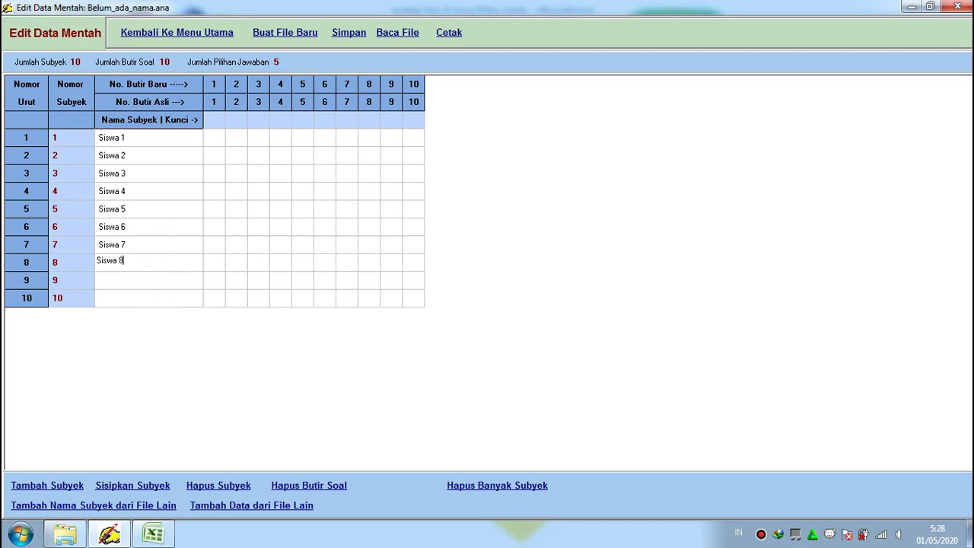
pyautogui.click(140, 283)
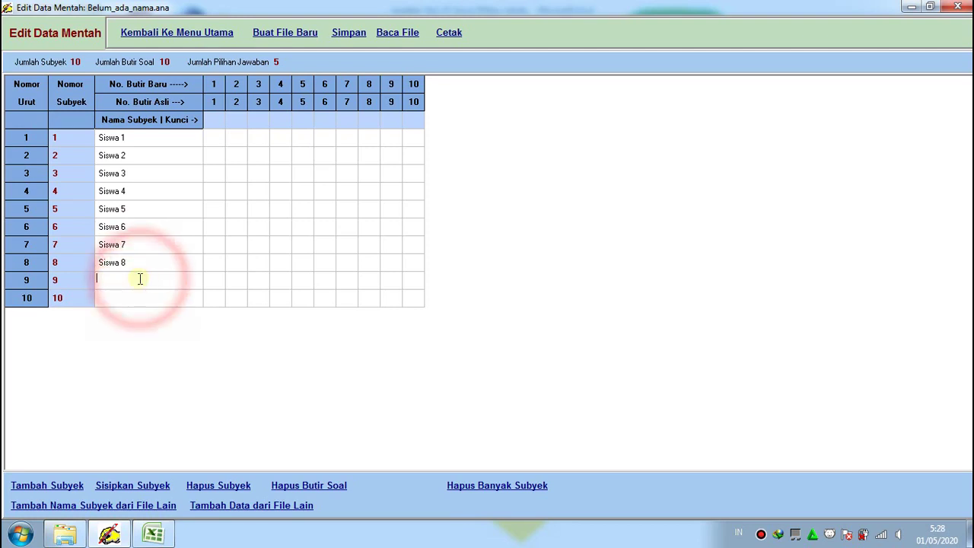
pyautogui.write('Siswa 9')
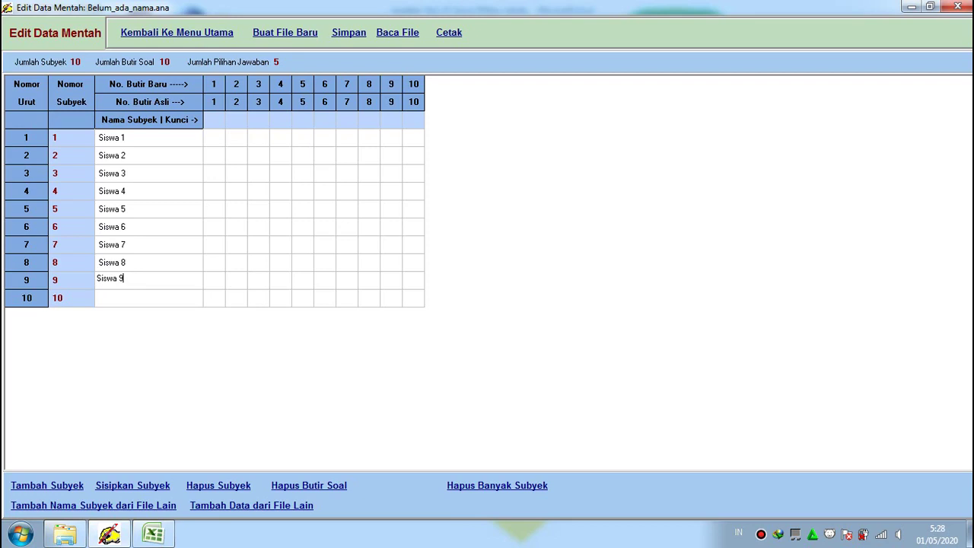
pyautogui.click(132, 297)
pyautogui.write('Siswa 10')
# Arrange the Excel answer sheet beside the ANATES raw-data grid so both are visible
pyautogui.moveTo(149, 538)
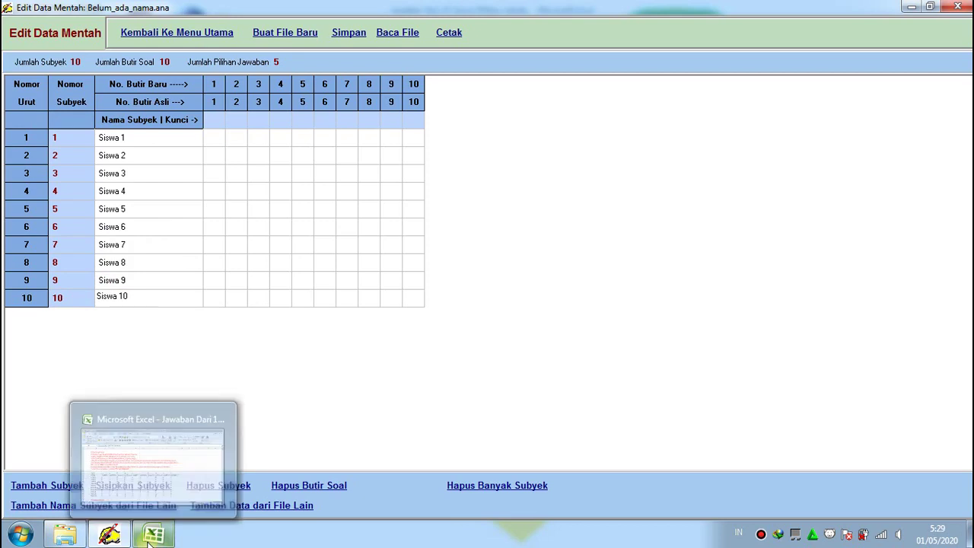
pyautogui.click(149, 537)
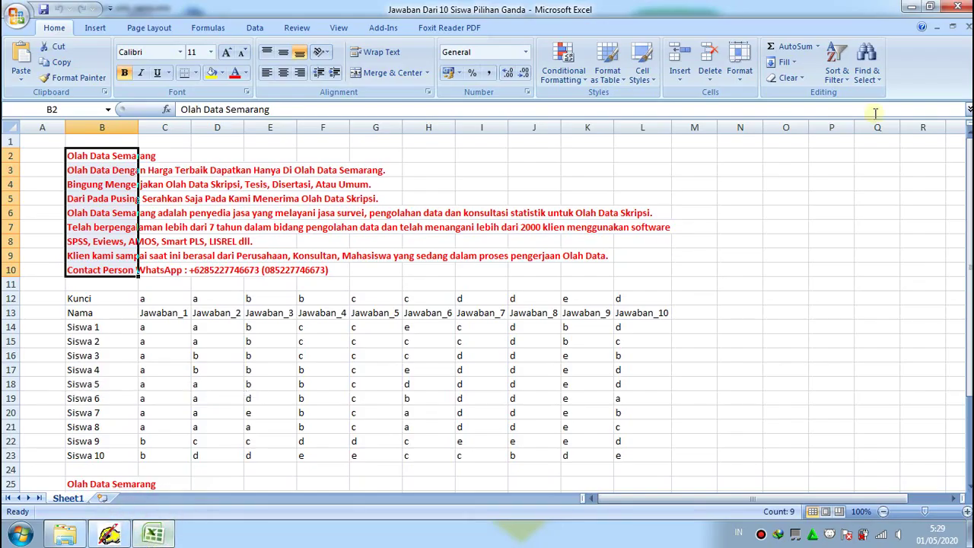
pyautogui.click(933, 8)
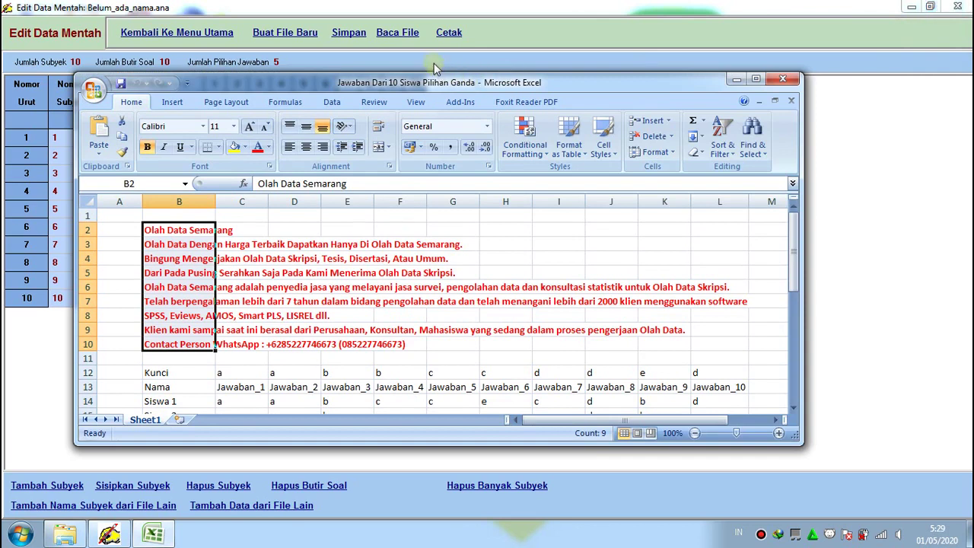
pyautogui.click(437, 68)
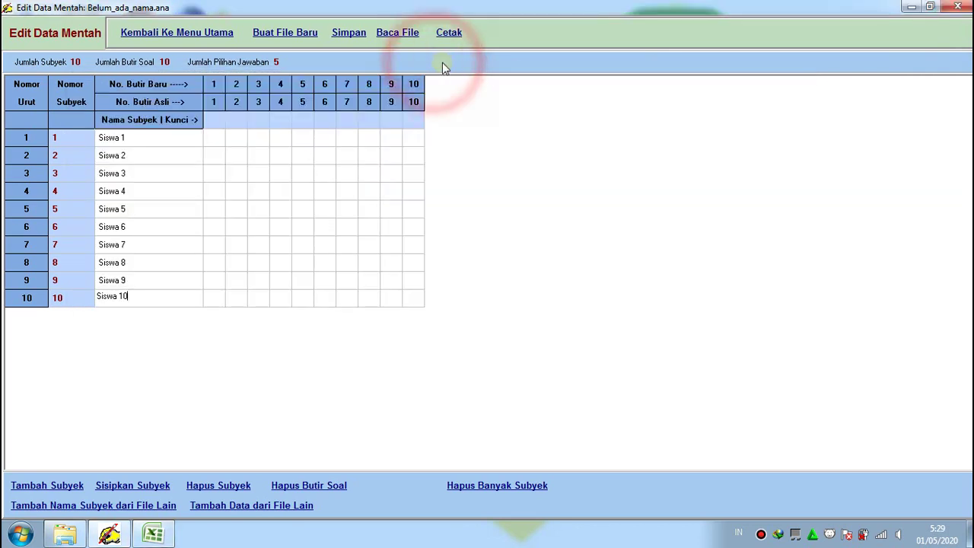
pyautogui.click(152, 536)
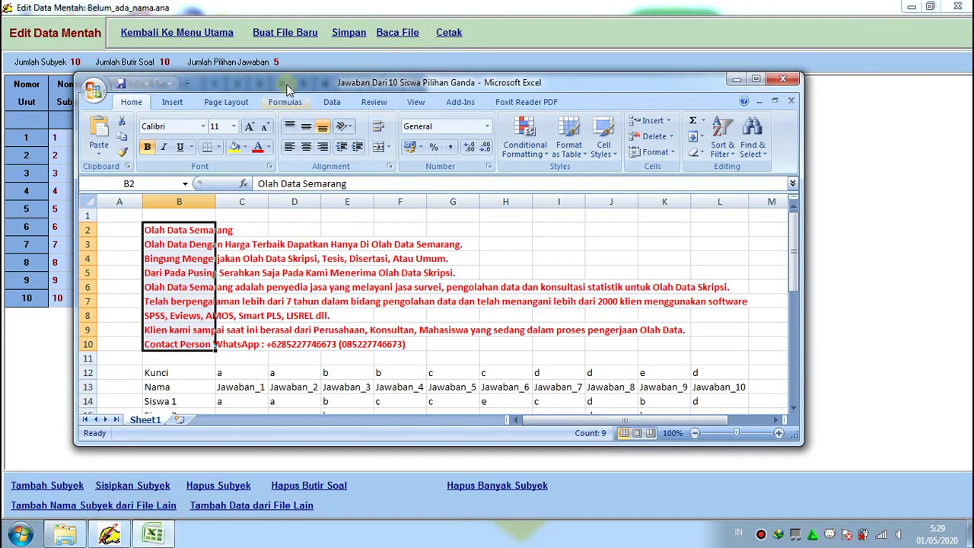
pyautogui.moveTo(286, 85); pyautogui.dragTo(469, 162)
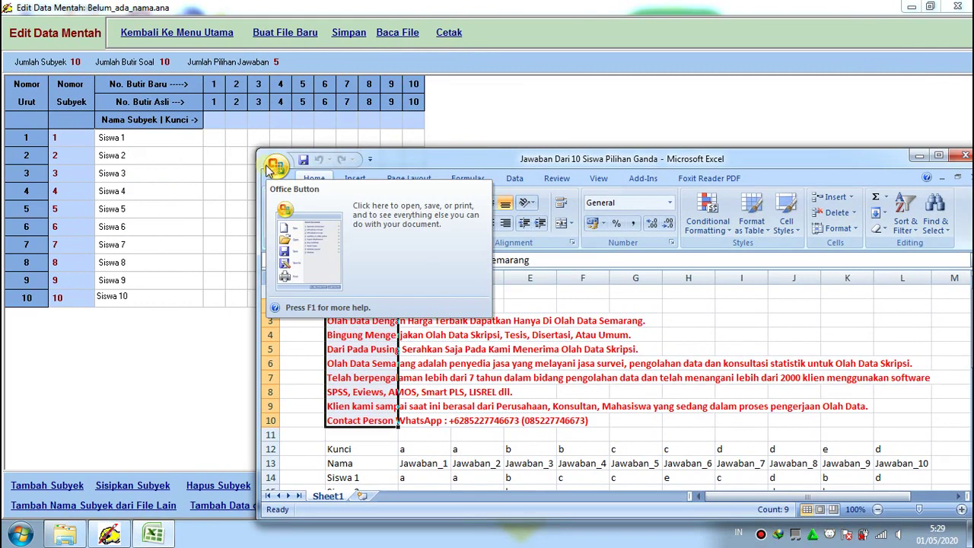
# Enter answer key a, a, b, b for items 1–4, reading from the Excel sheet
pyautogui.click(217, 125)
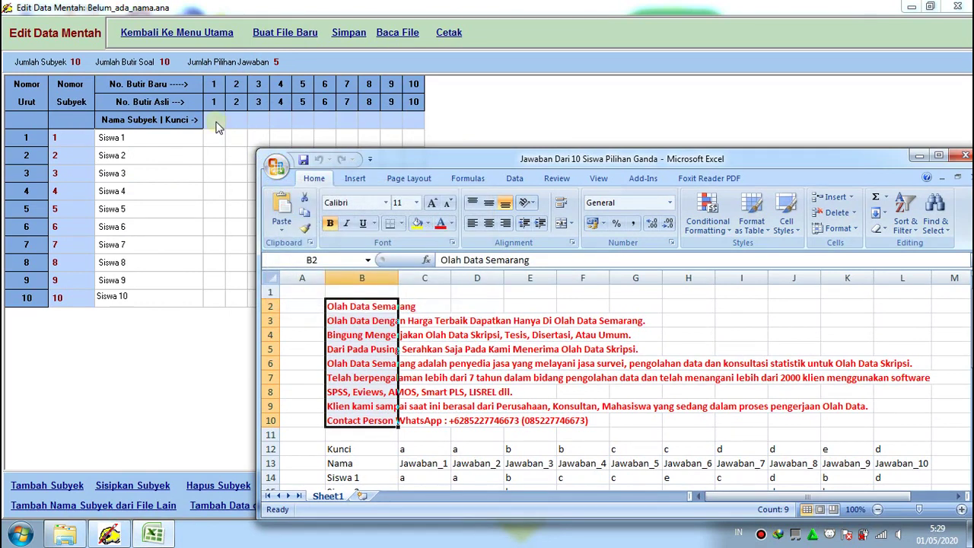
pyautogui.click(217, 124)
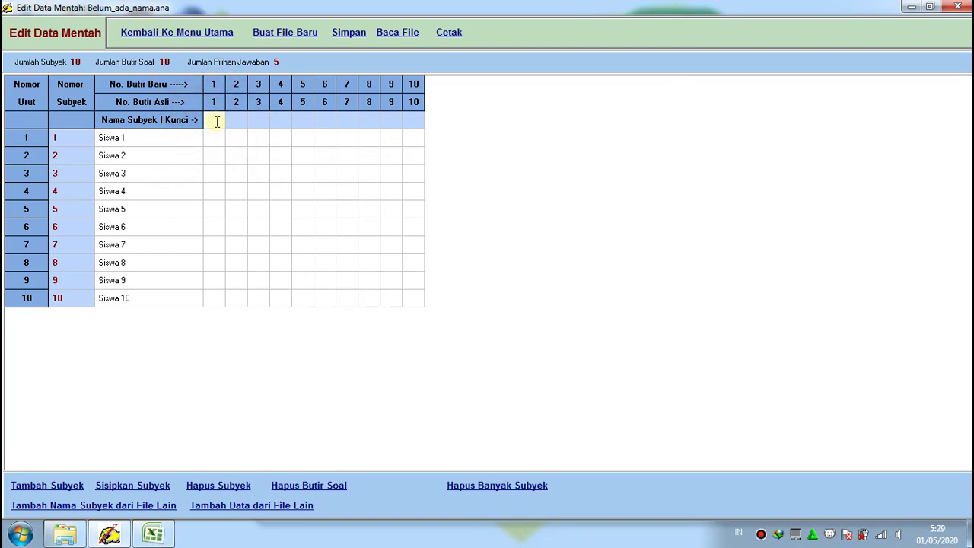
pyautogui.write('a')
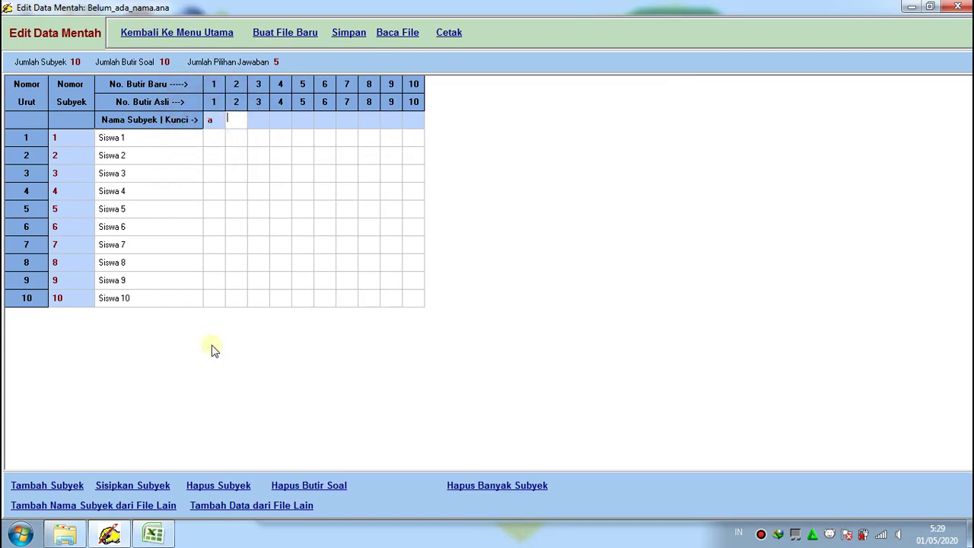
pyautogui.click(153, 535)
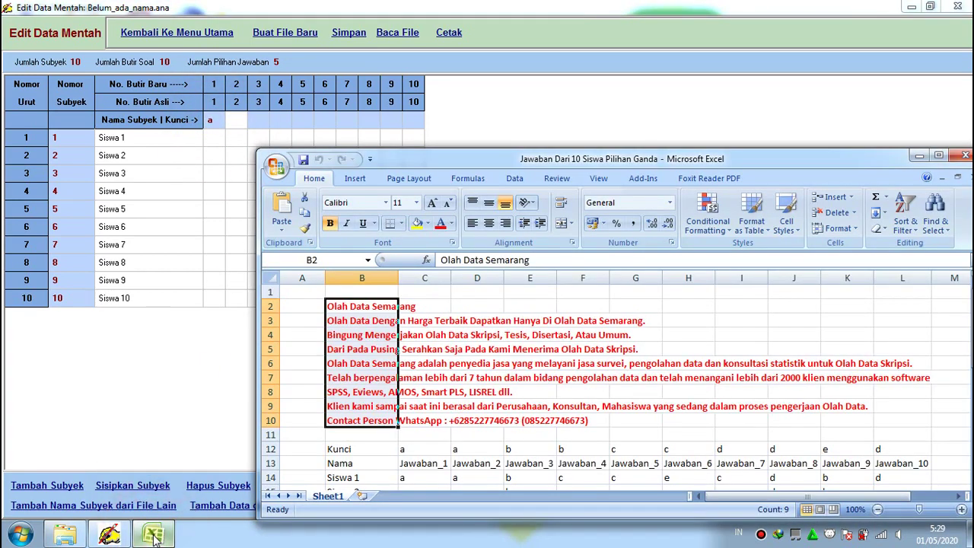
pyautogui.click(234, 126)
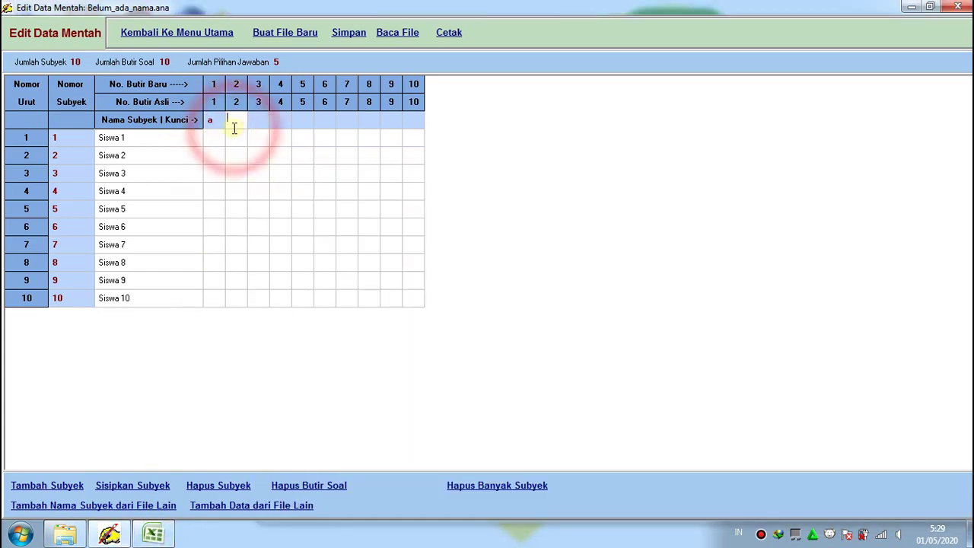
pyautogui.write('a')
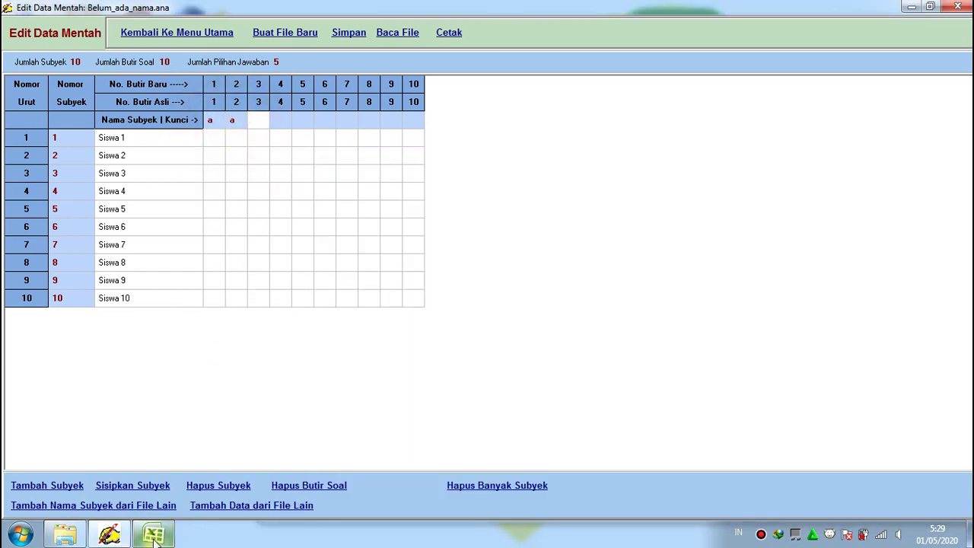
pyautogui.click(153, 535)
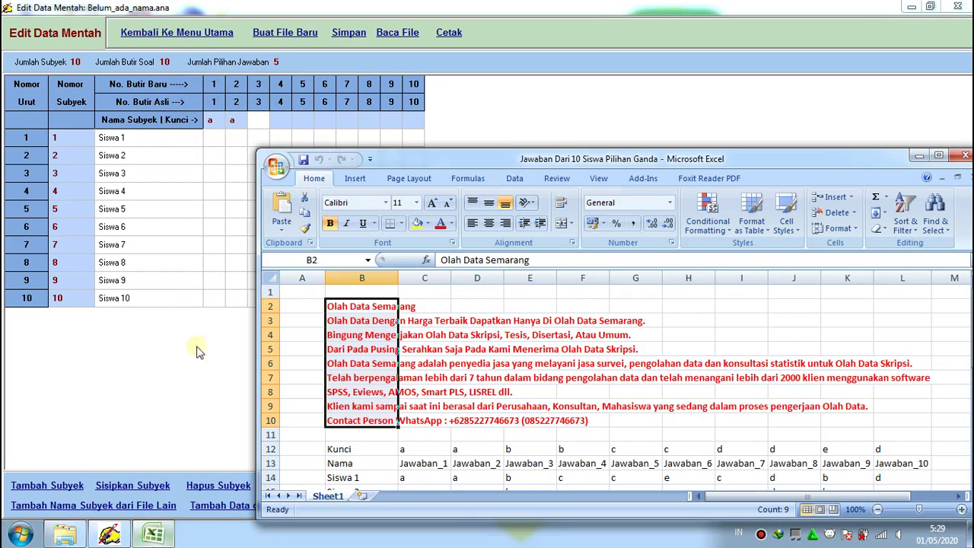
pyautogui.click(259, 122)
pyautogui.write('a')
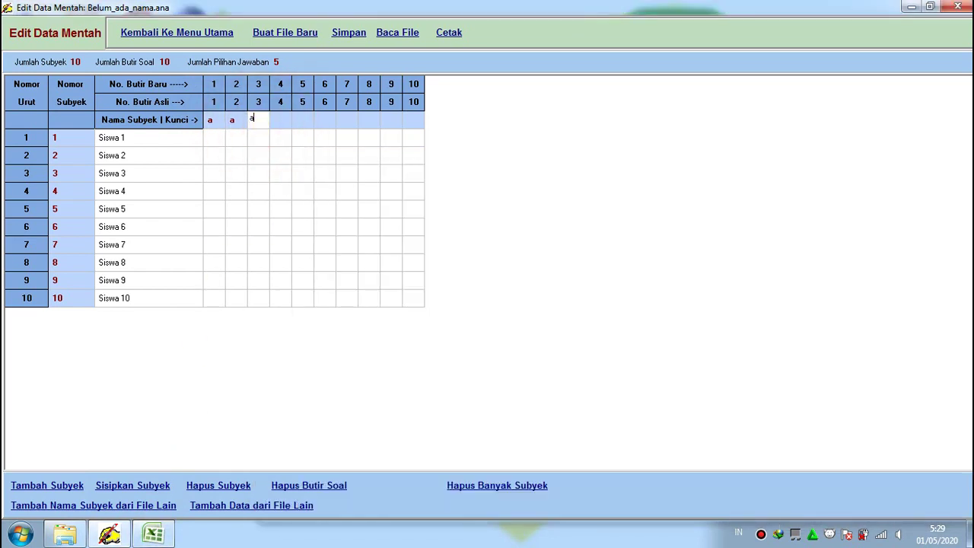
pyautogui.click(260, 121)
pyautogui.write('bb')
# Enter answer key c, c, d, d, e, d for items 5–10 and confirm
pyautogui.click(152, 533)
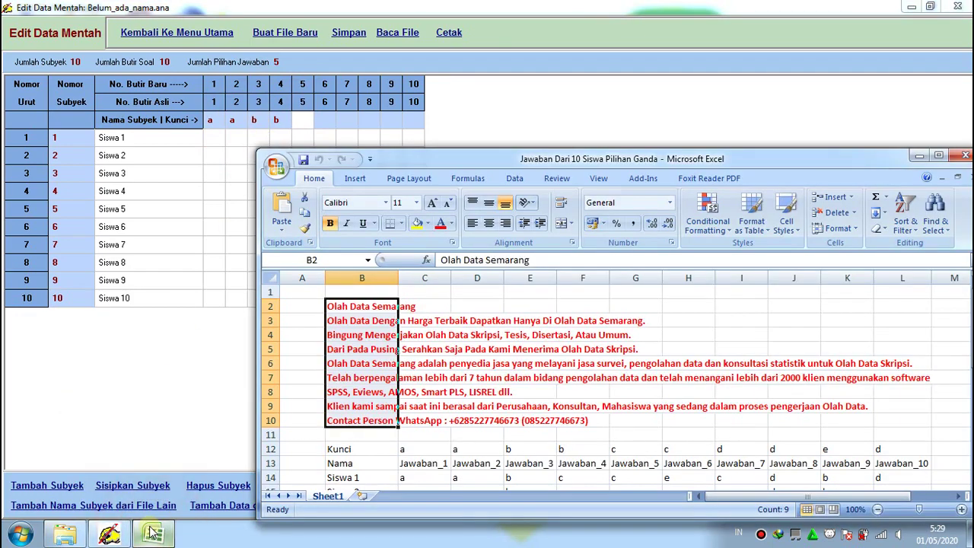
pyautogui.click(305, 123)
pyautogui.write('cc')
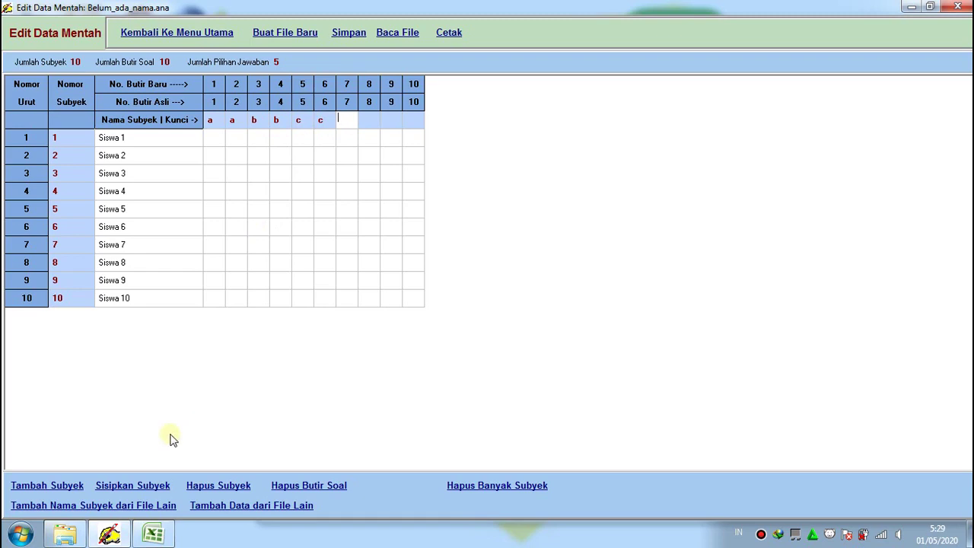
pyautogui.click(152, 534)
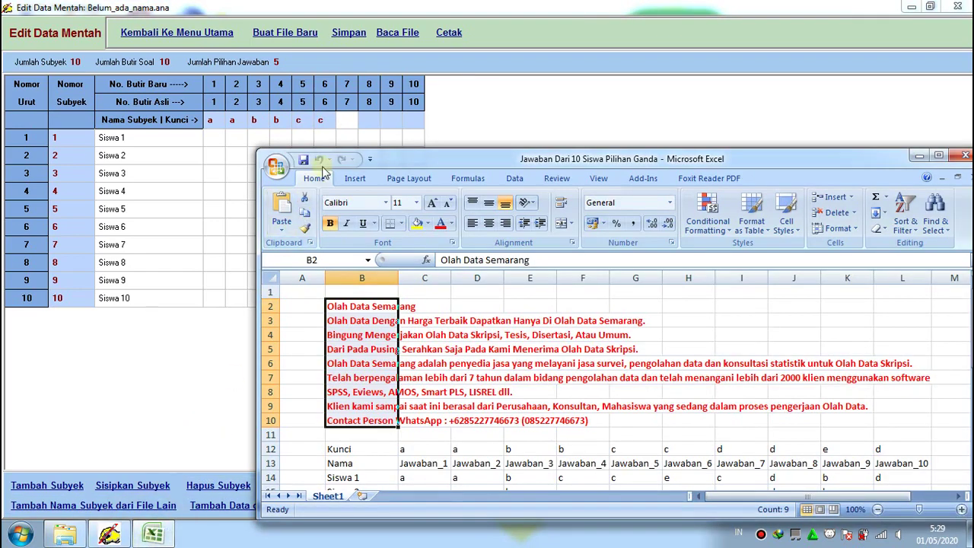
pyautogui.click(349, 122)
pyautogui.write('dd')
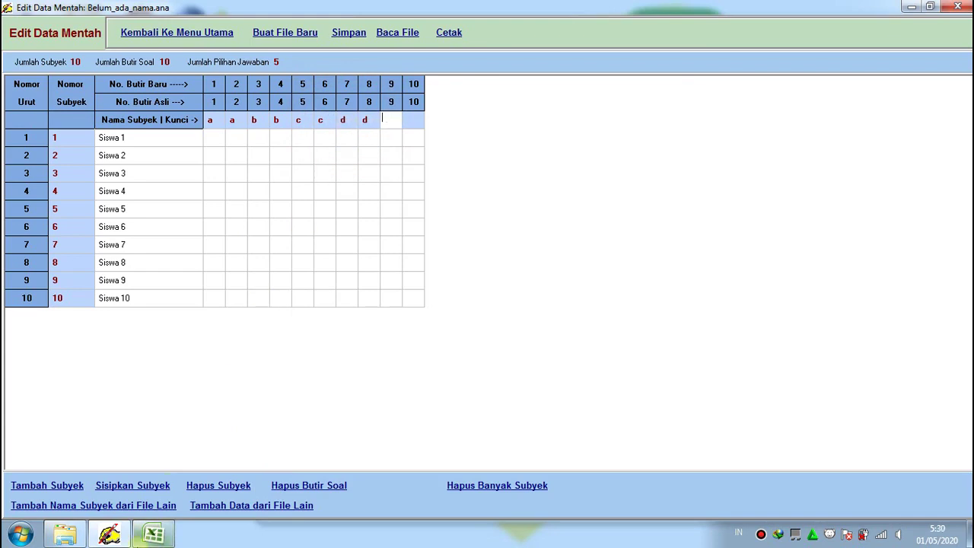
pyautogui.moveTo(156, 536)
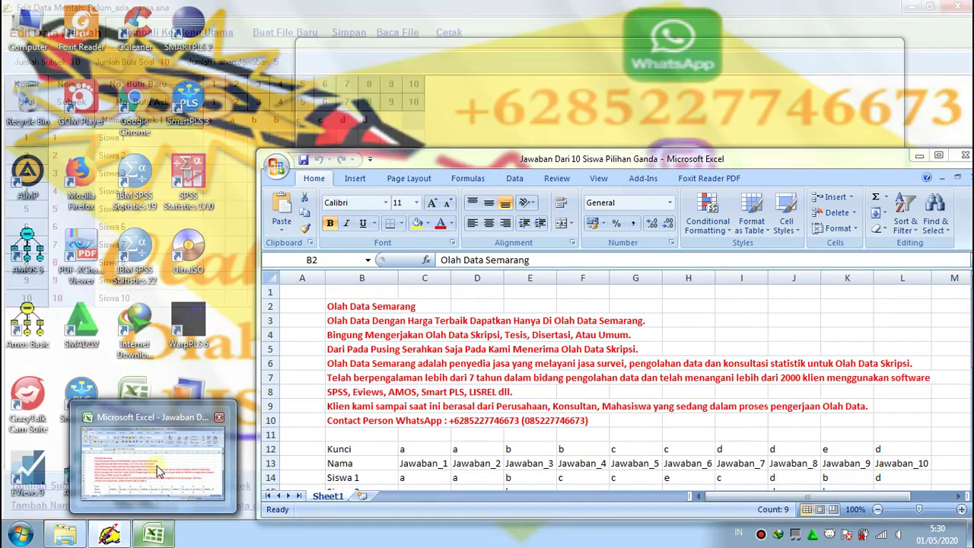
pyautogui.click(157, 471)
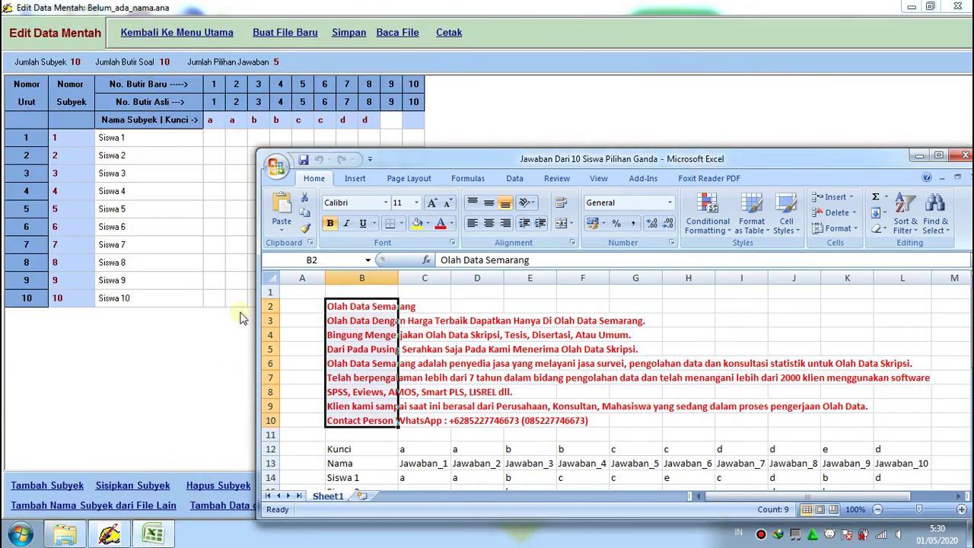
pyautogui.click(388, 122)
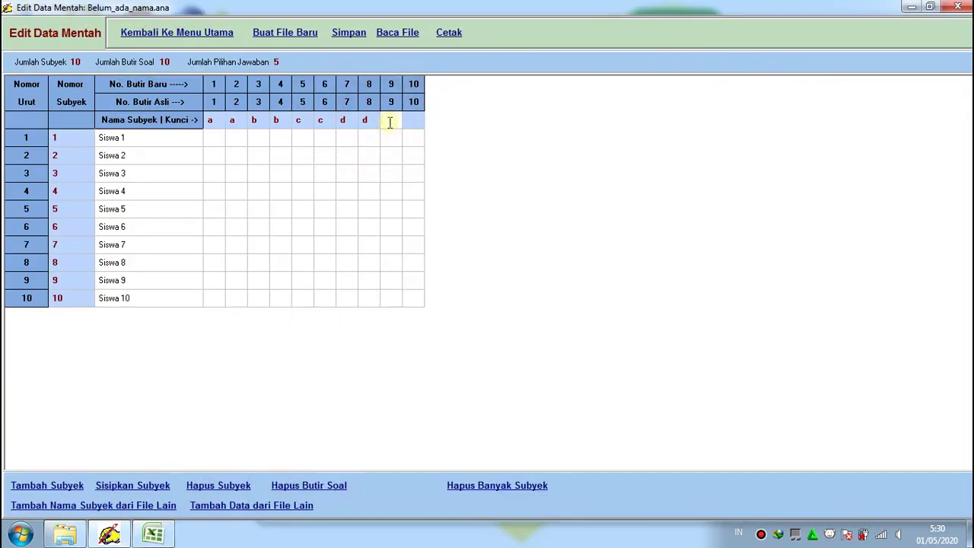
pyautogui.write('e')
pyautogui.write('d')
pyautogui.press('Return')
pyautogui.click(207, 143)
pyautogui.click(160, 525)
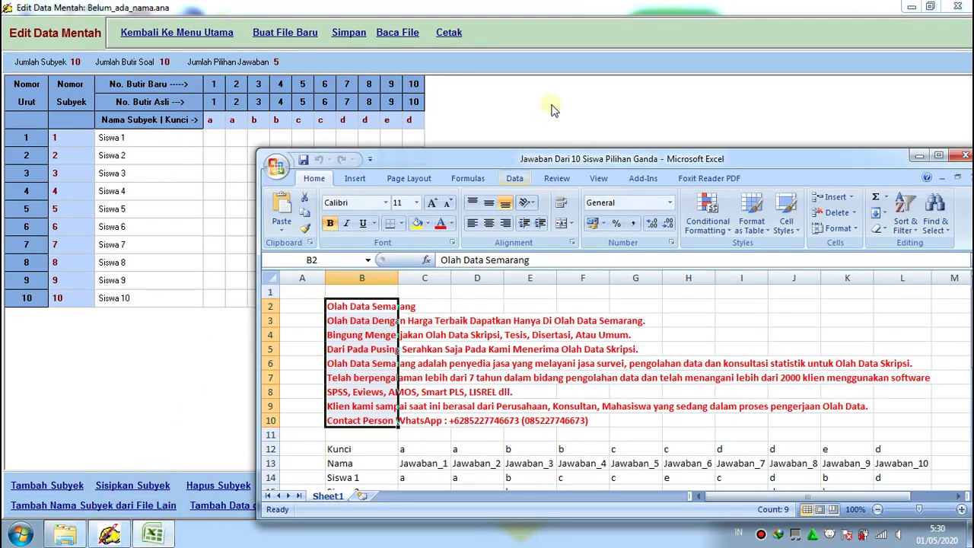
# Enter Siswa 1's answers a, a, b for items 1–3, checking each against the Excel sheet
pyautogui.moveTo(517, 158); pyautogui.dragTo(517, 79)
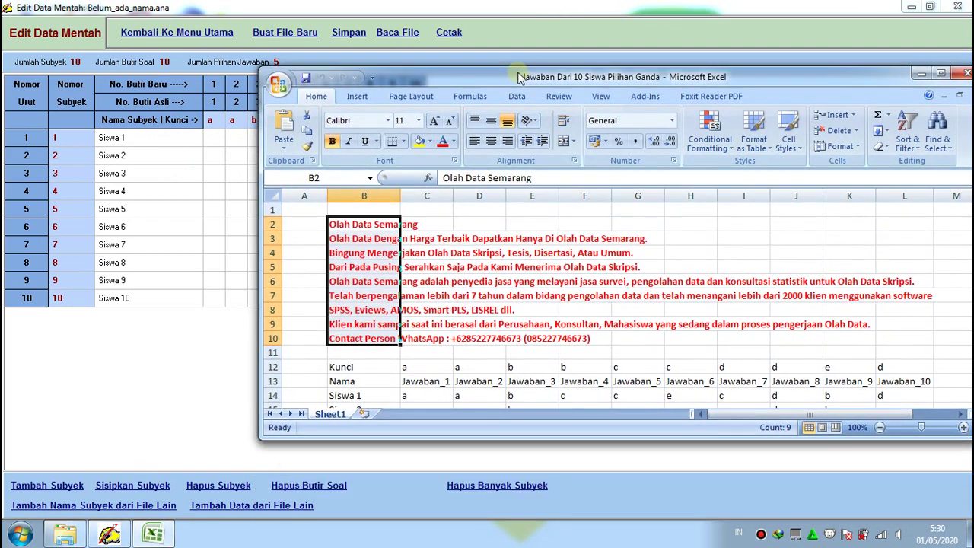
pyautogui.click(215, 142)
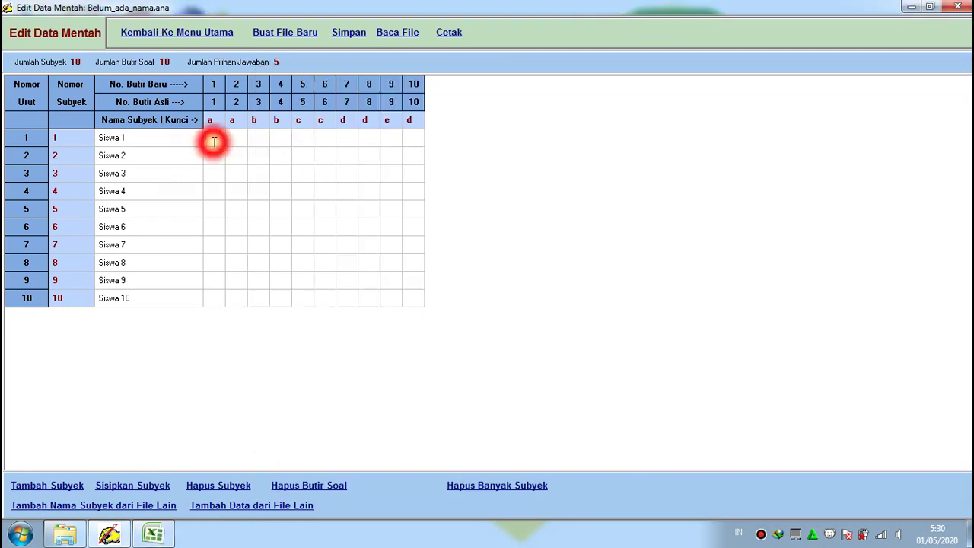
pyautogui.write('a')
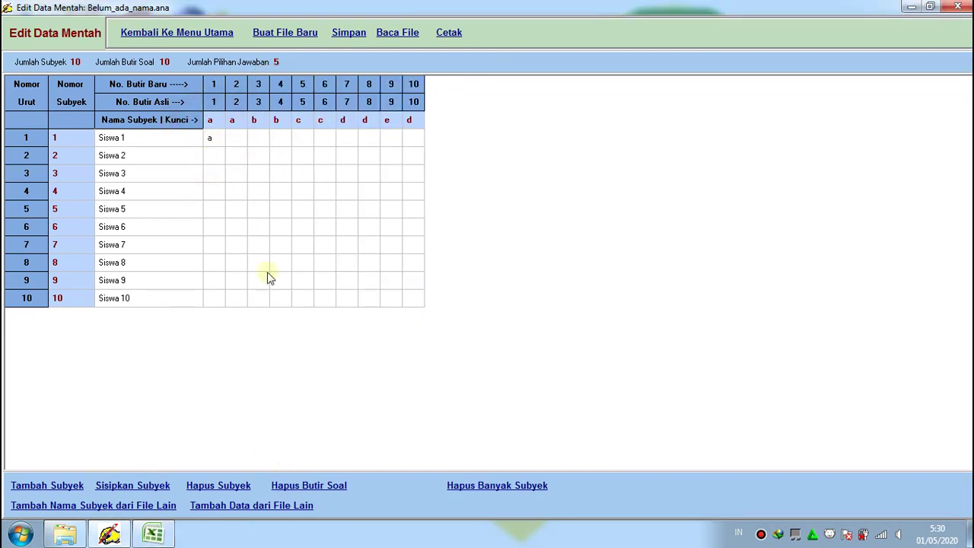
pyautogui.click(155, 535)
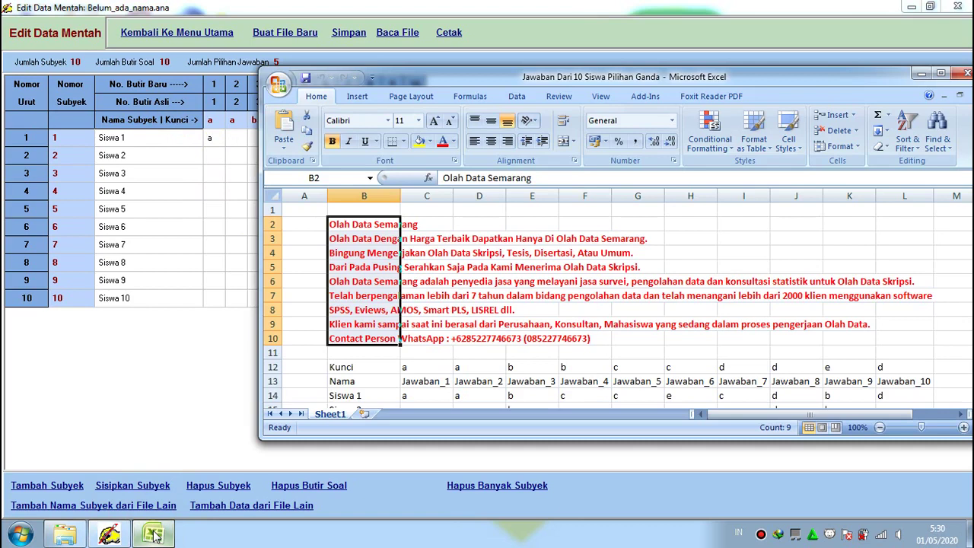
pyautogui.click(235, 139)
pyautogui.write('a')
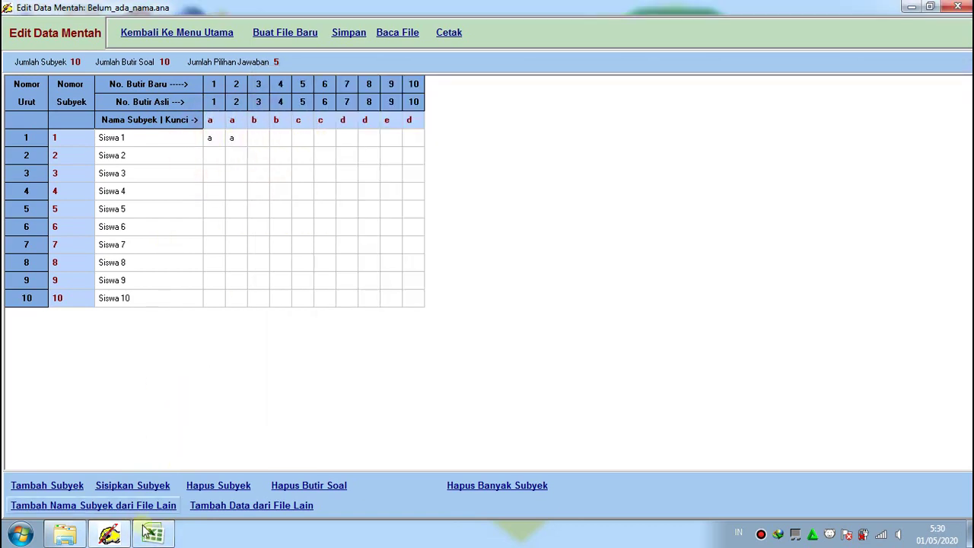
pyautogui.click(145, 537)
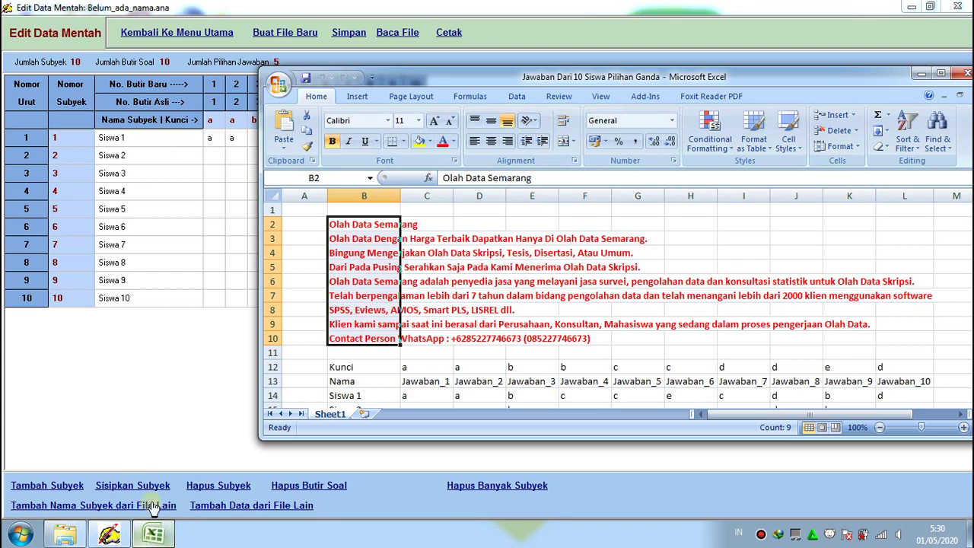
pyautogui.click(256, 138)
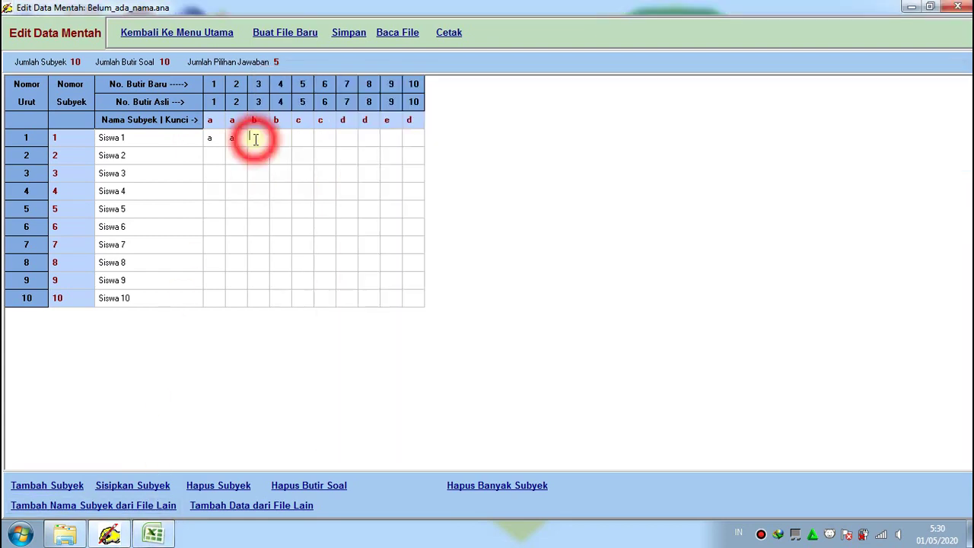
pyautogui.write('b')
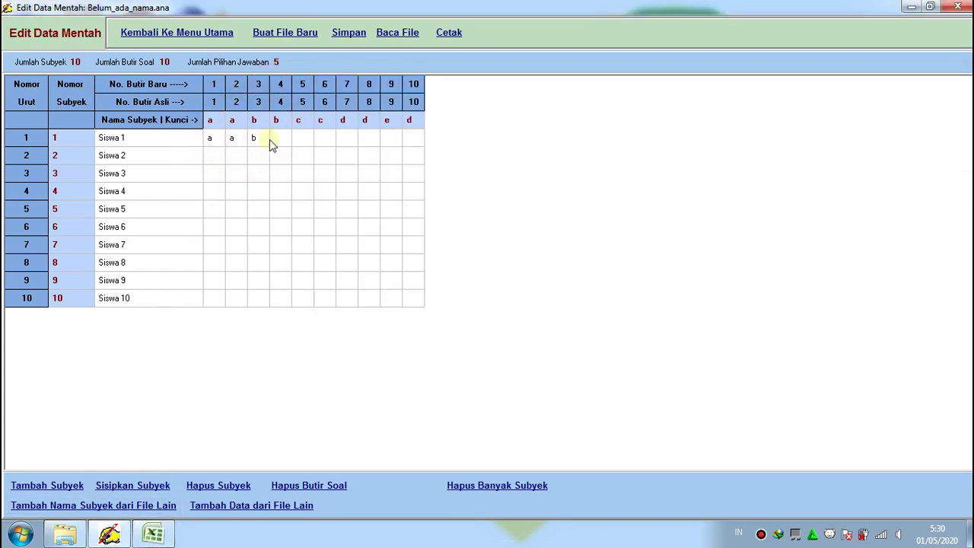
pyautogui.click(153, 533)
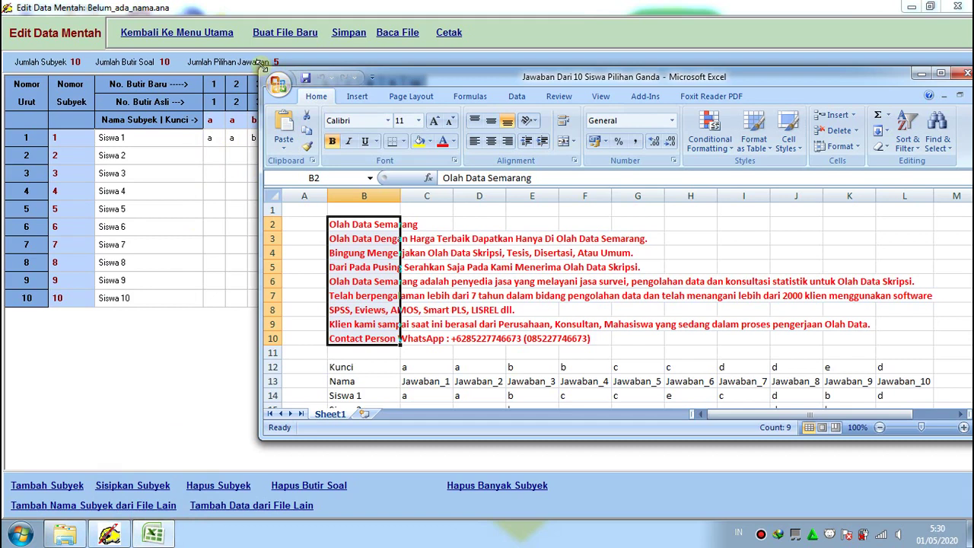
# Shrink and reposition the Excel workbook window beside the ANATES grid
pyautogui.moveTo(261, 68); pyautogui.dragTo(270, 70)
pyautogui.moveTo(366, 93); pyautogui.dragTo(500, 97)
pyautogui.moveTo(605, 114); pyautogui.dragTo(578, 87)
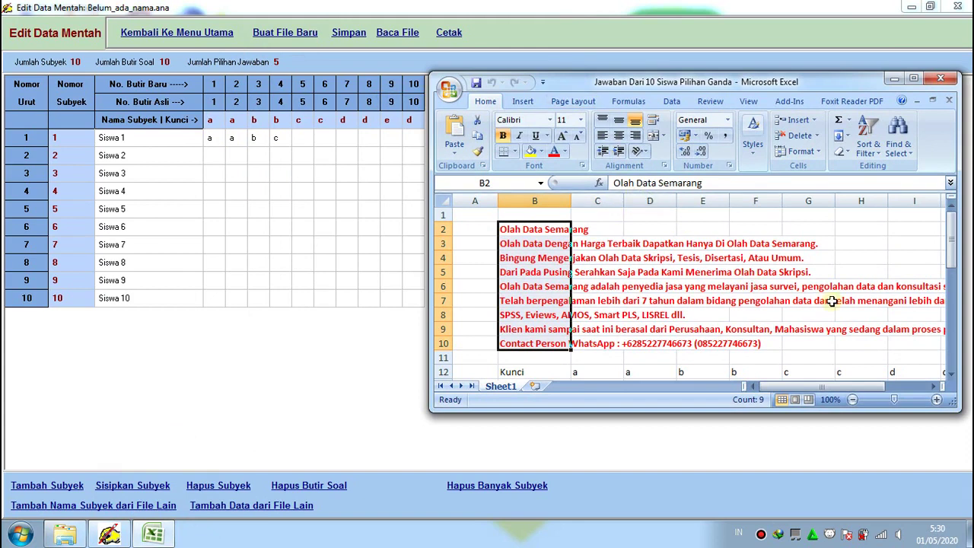
pyautogui.moveTo(949, 249); pyautogui.dragTo(936, 270)
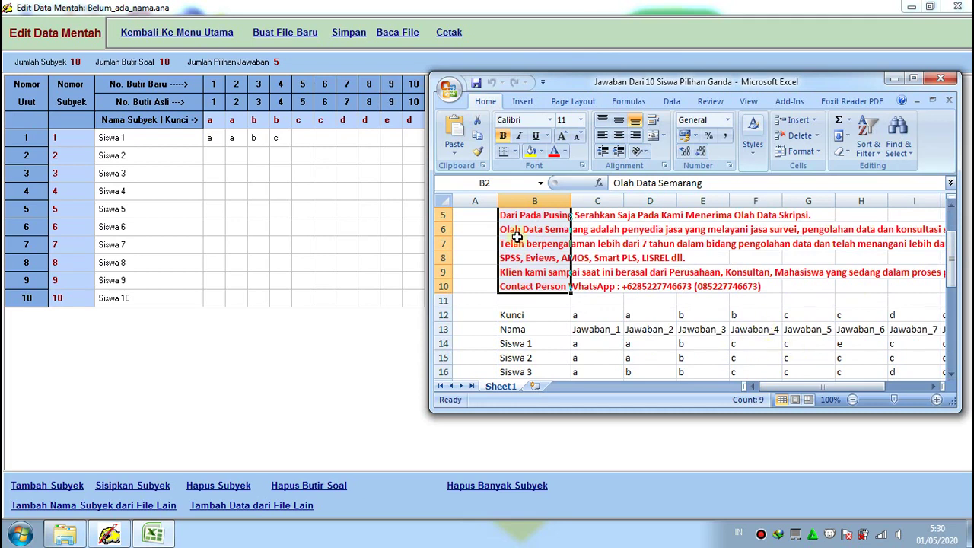
# Enter Siswa 1's remaining answers c, e, c, d, b, d for items 5–10
pyautogui.click(298, 137)
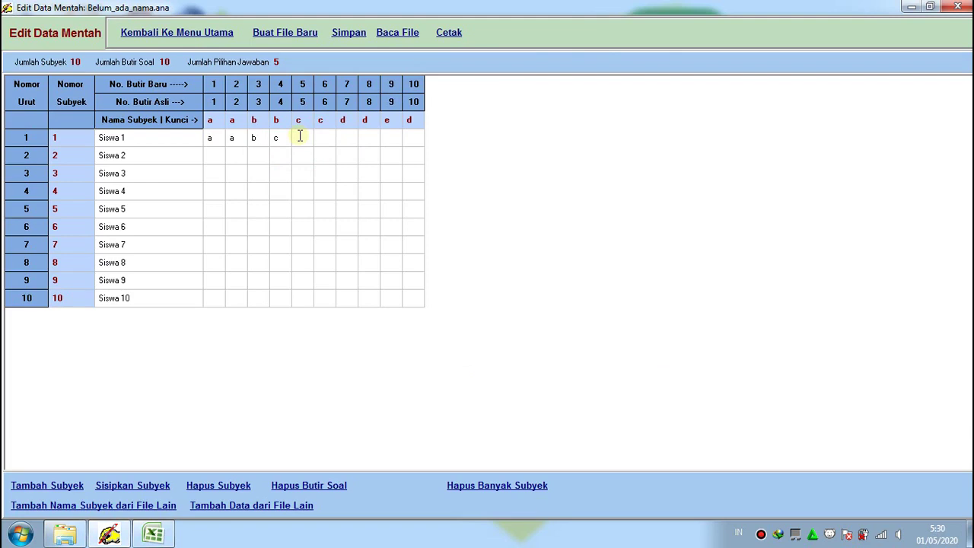
pyautogui.write('c')
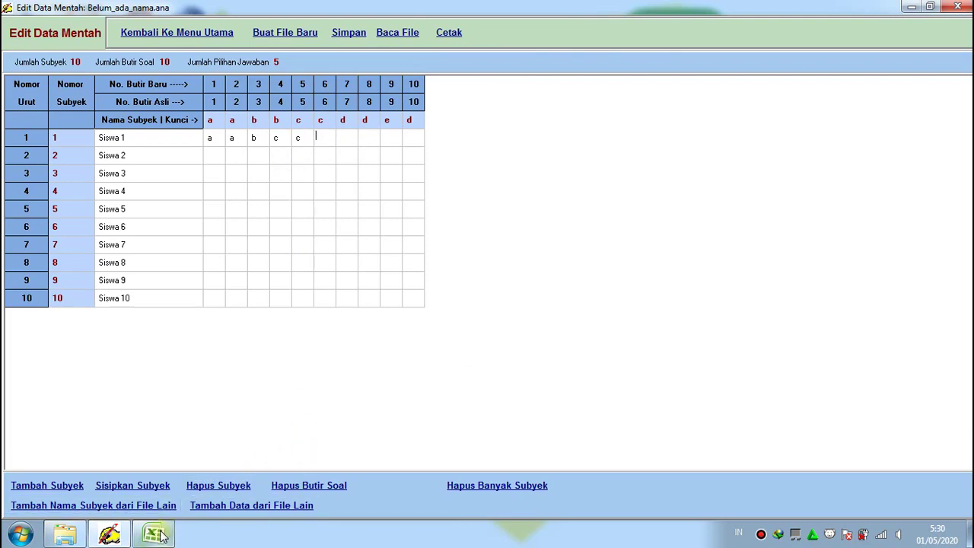
pyautogui.click(160, 536)
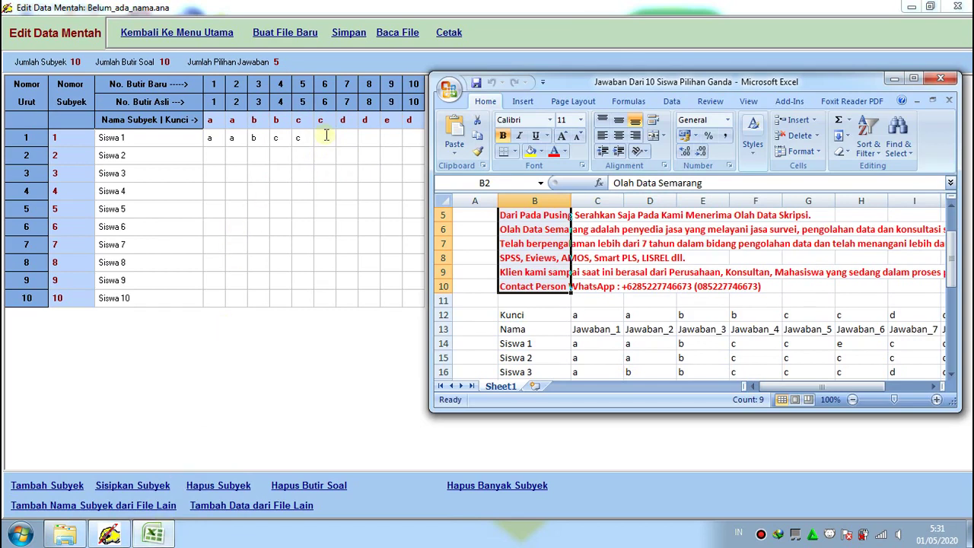
pyautogui.click(326, 135)
pyautogui.write('e')
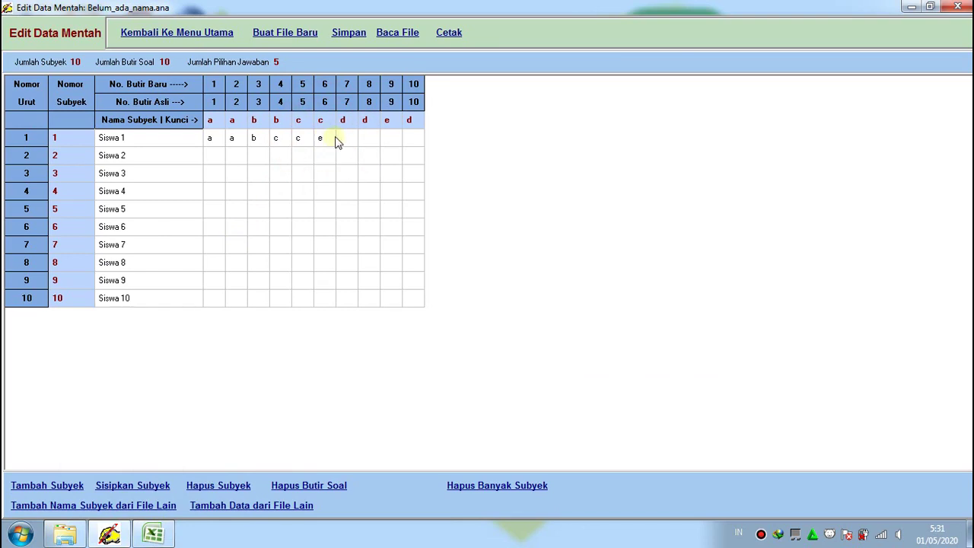
pyautogui.write('c')
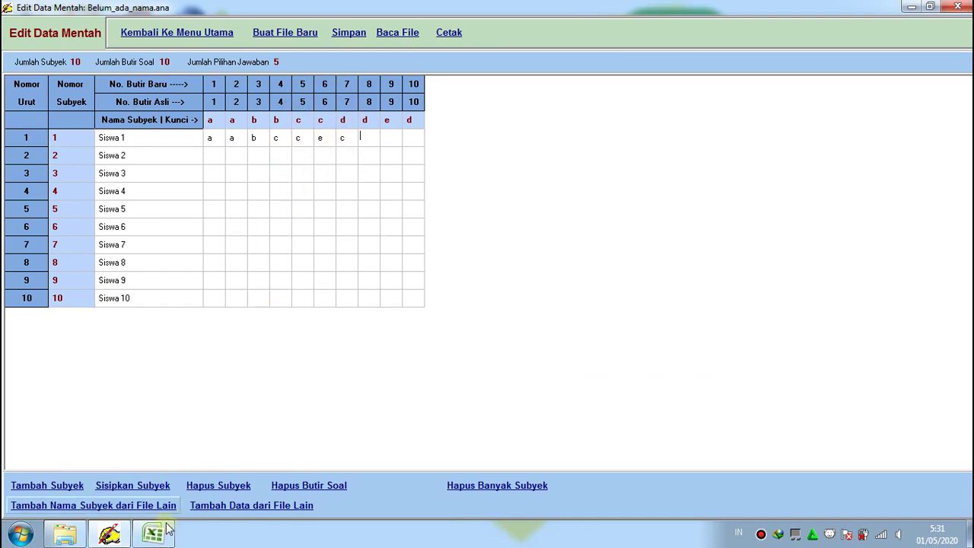
pyautogui.click(155, 531)
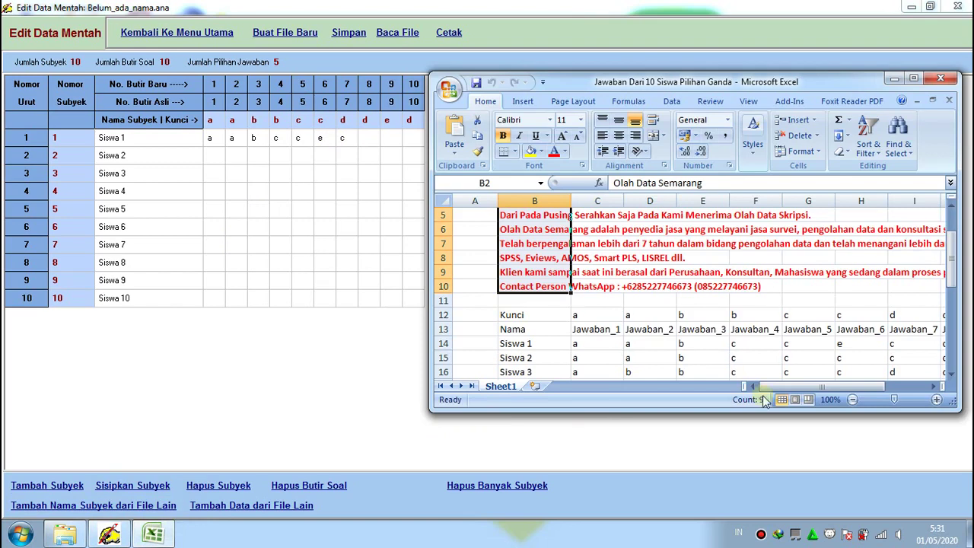
pyautogui.moveTo(851, 386); pyautogui.dragTo(925, 374)
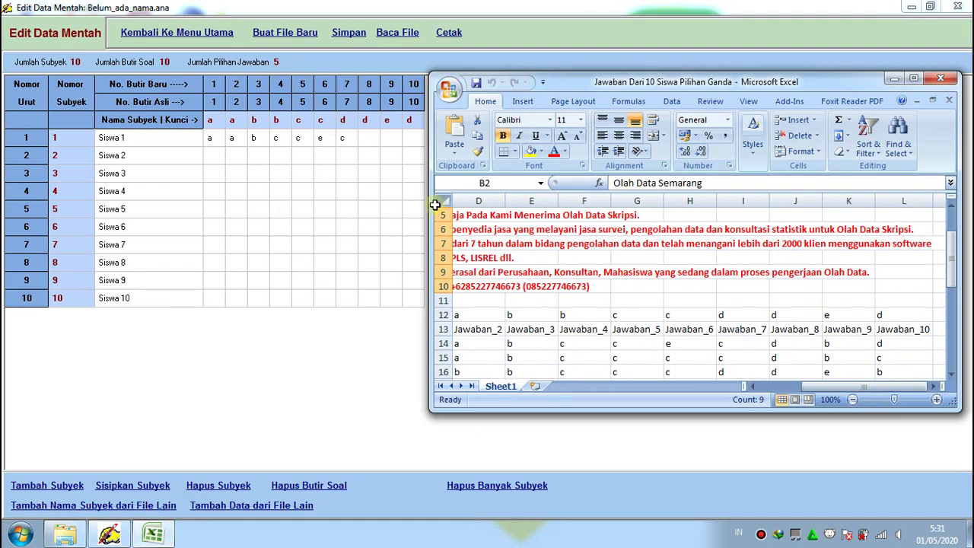
pyautogui.click(368, 139)
pyautogui.click(368, 139)
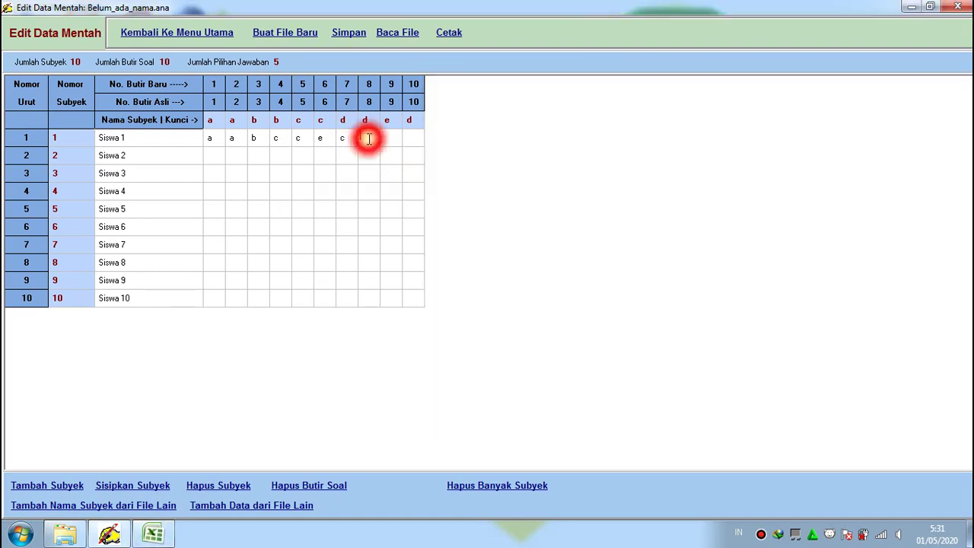
pyautogui.write('d')
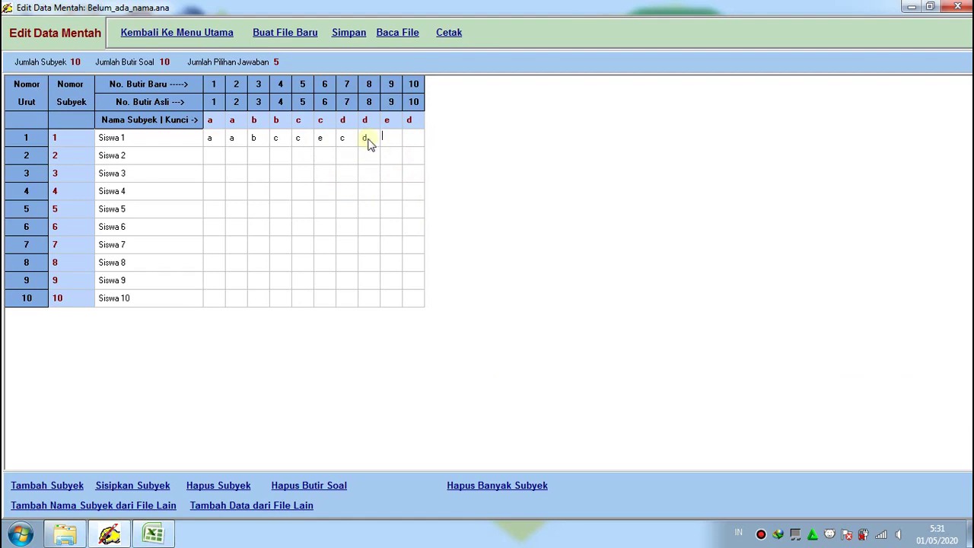
pyautogui.write('b')
pyautogui.write('d')
pyautogui.click(213, 154)
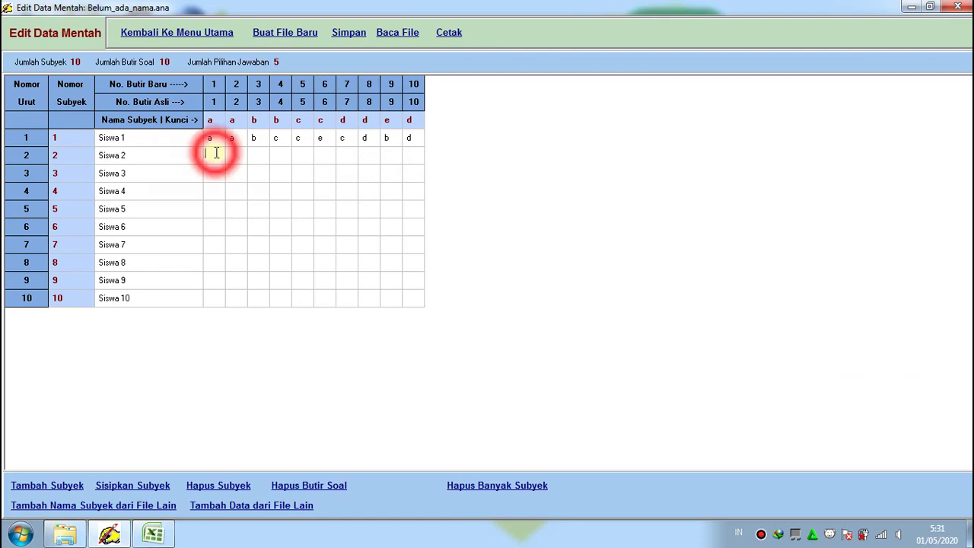
pyautogui.click(158, 540)
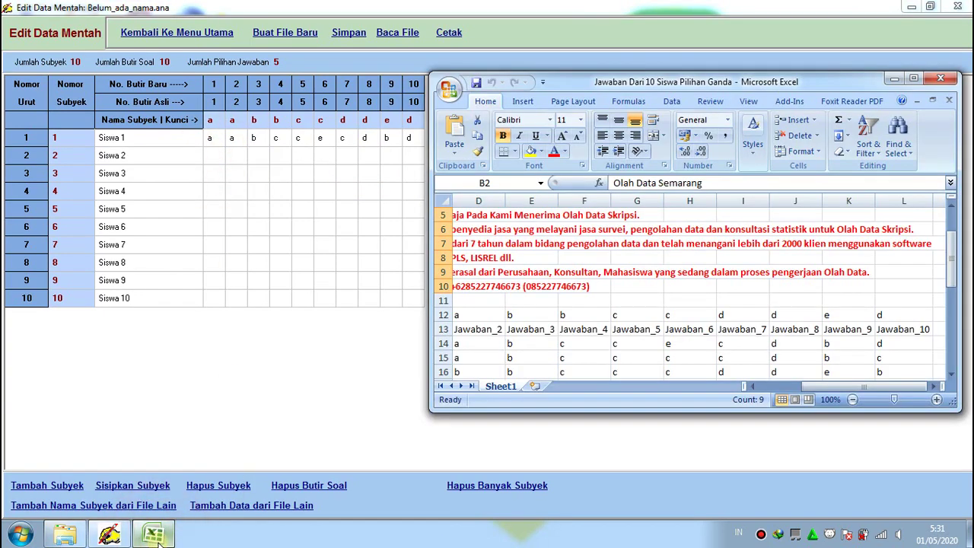
pyautogui.moveTo(798, 392); pyautogui.dragTo(755, 395)
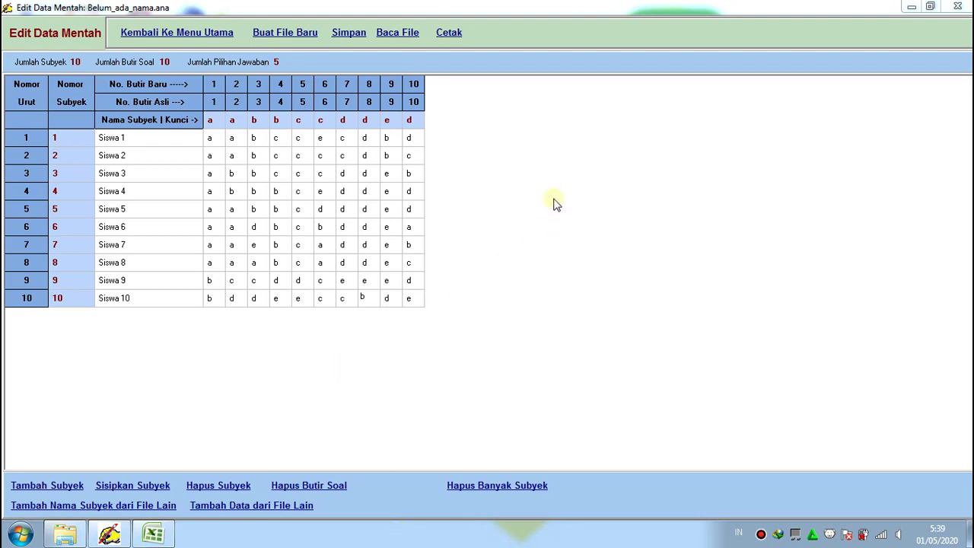
# Point the Simpan dialog to C:\Panduan Menggunakan Anates Untuk Pilihan Ganda via Computer
pyautogui.click(361, 36)
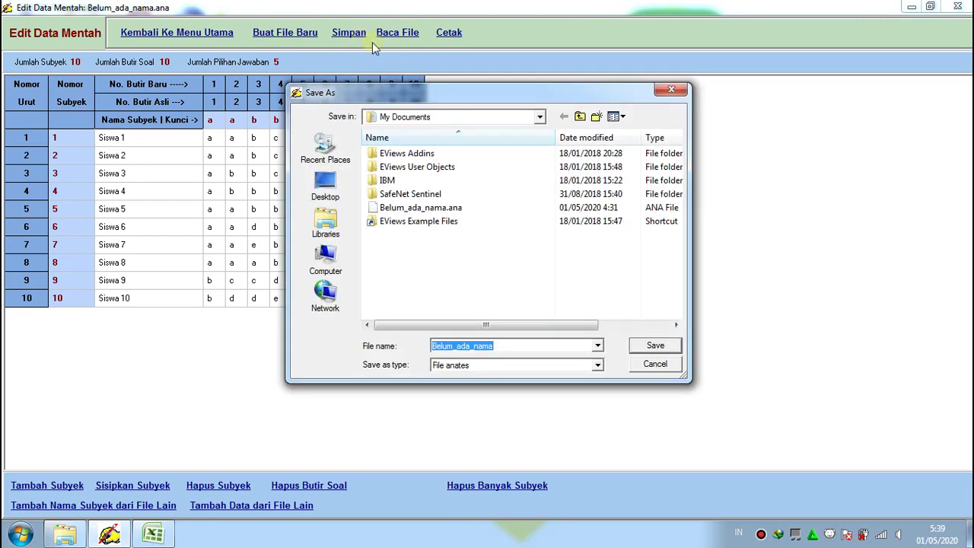
pyautogui.click(339, 260)
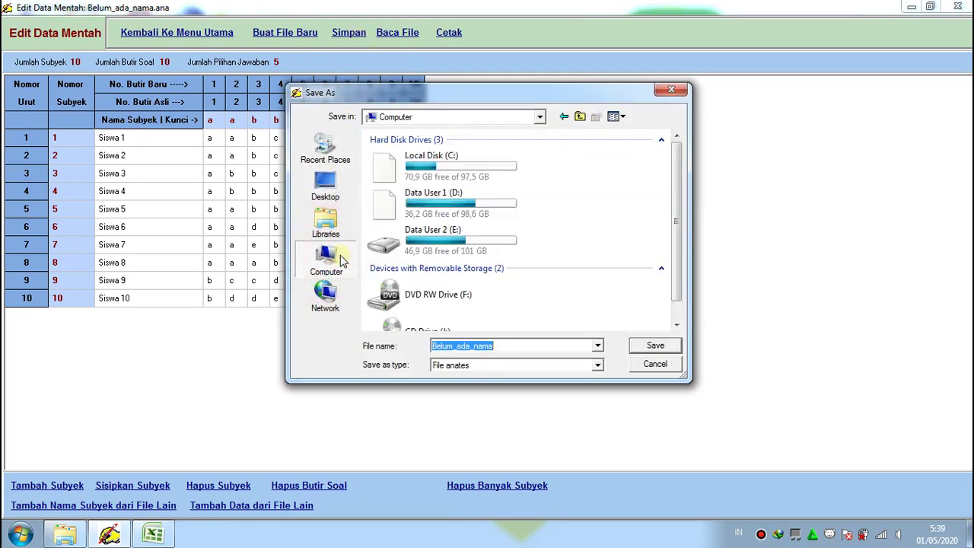
pyautogui.click(424, 174)
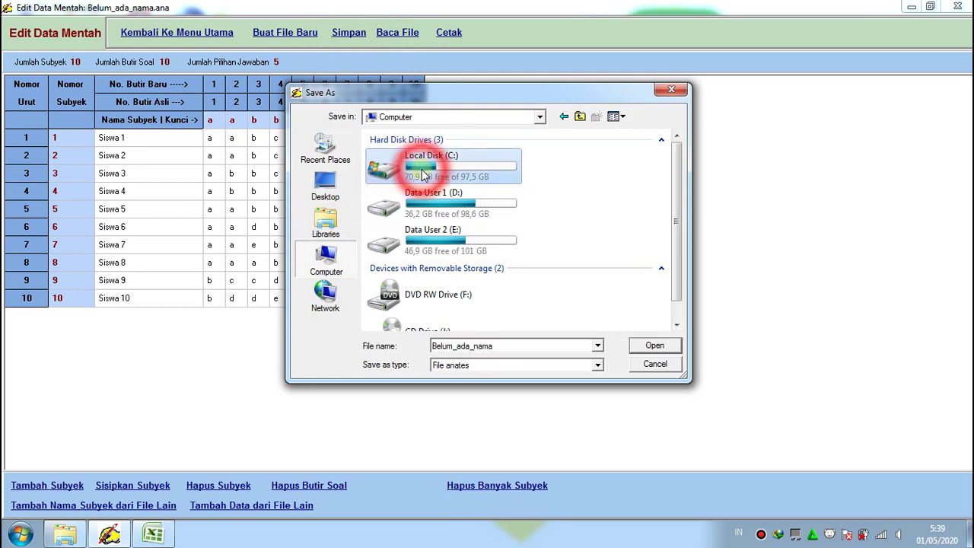
pyautogui.click(639, 347)
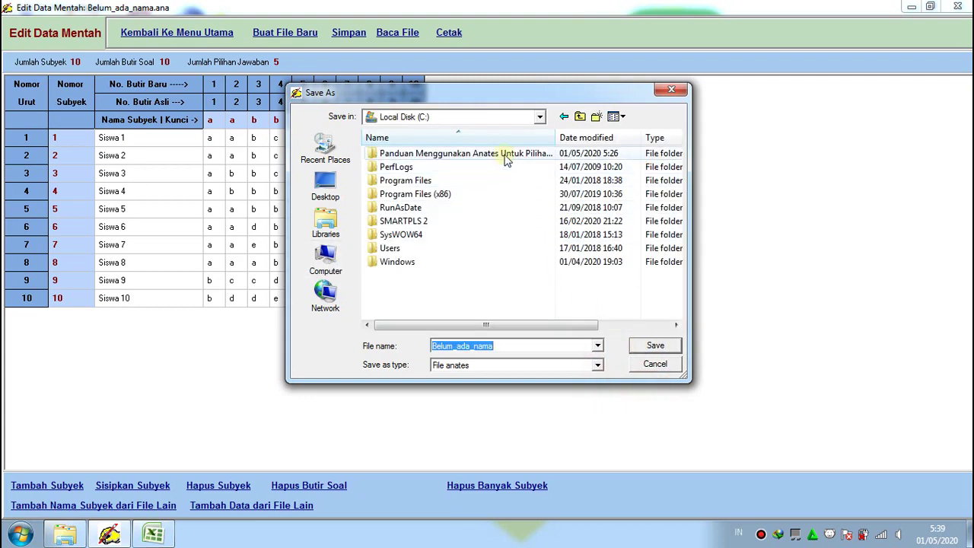
pyautogui.click(506, 156)
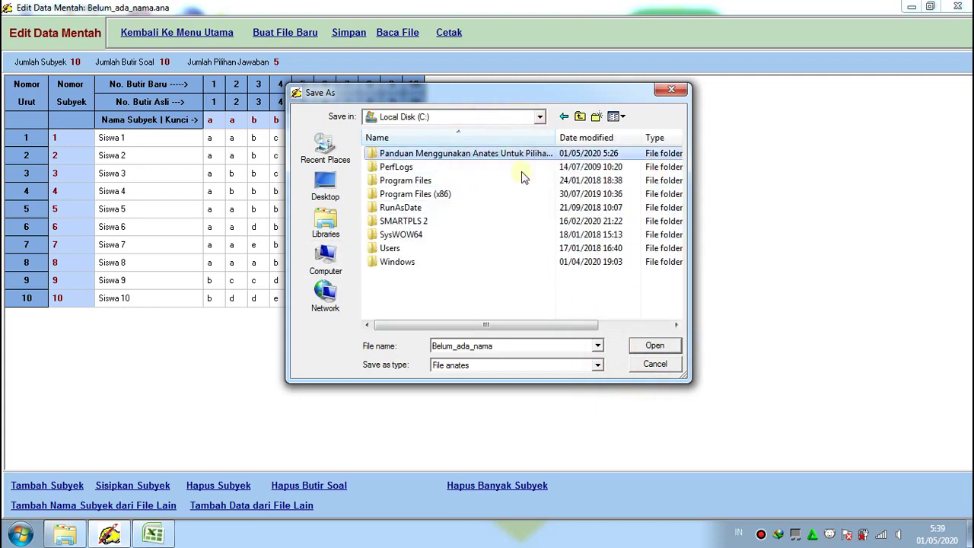
pyautogui.click(641, 349)
pyautogui.click(569, 346)
# Replace the default name Belum_ada_nama with Olah_Data_Semarang_WA followed by a phone number
pyautogui.press('BackSpace')
pyautogui.press('BackSpace')
pyautogui.press('BackSpace')
pyautogui.press('BackSpace')
pyautogui.press('BackSpace')
pyautogui.press('BackSpace')
pyautogui.press('BackSpace')
pyautogui.press('BackSpace')
pyautogui.press('BackSpace')
pyautogui.press('BackSpace')
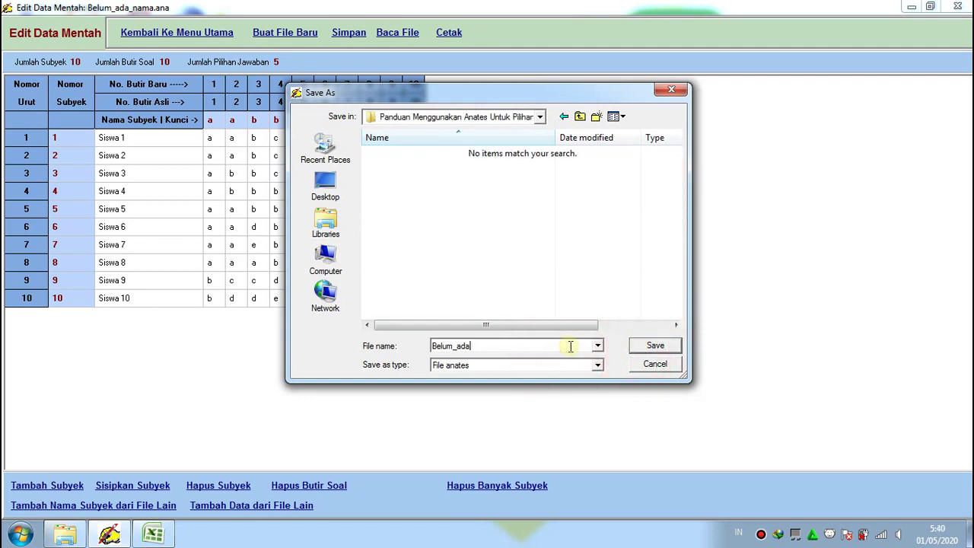
pyautogui.press('BackSpace')
pyautogui.press('BackSpace')
pyautogui.press('BackSpace')
pyautogui.press('BackSpace')
pyautogui.write('Olah_Data_Sem')
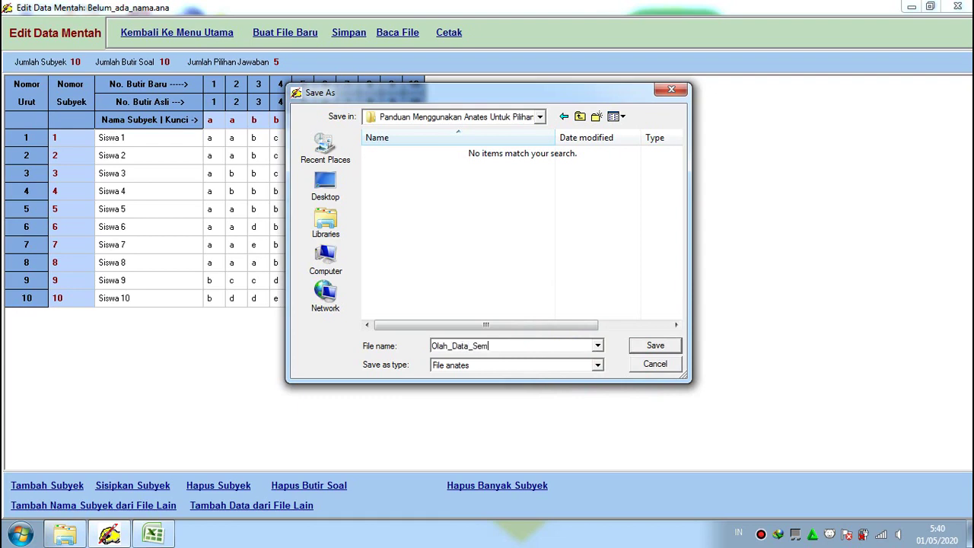
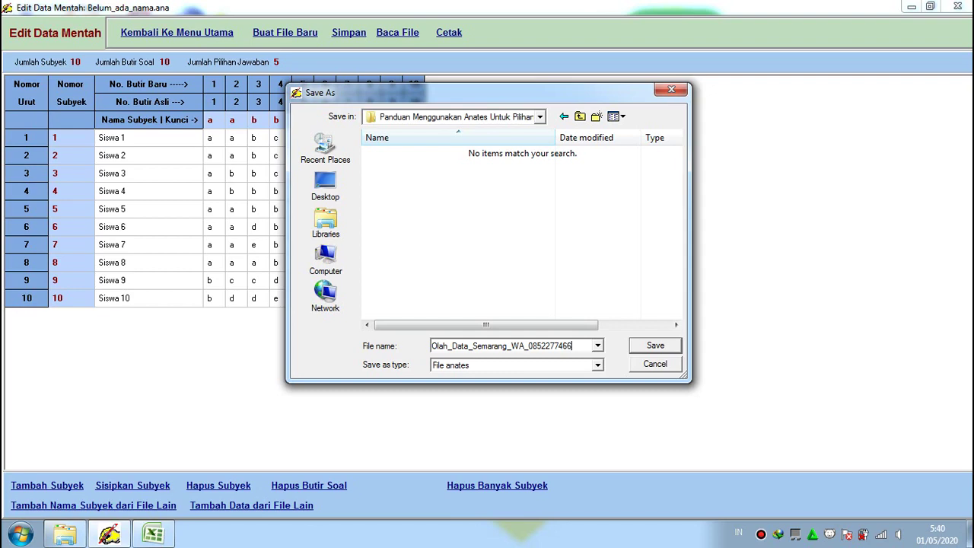
# Save the data as the Olah_Data_Semarang .ana file, then go back to the main menu
pyautogui.click(656, 346)
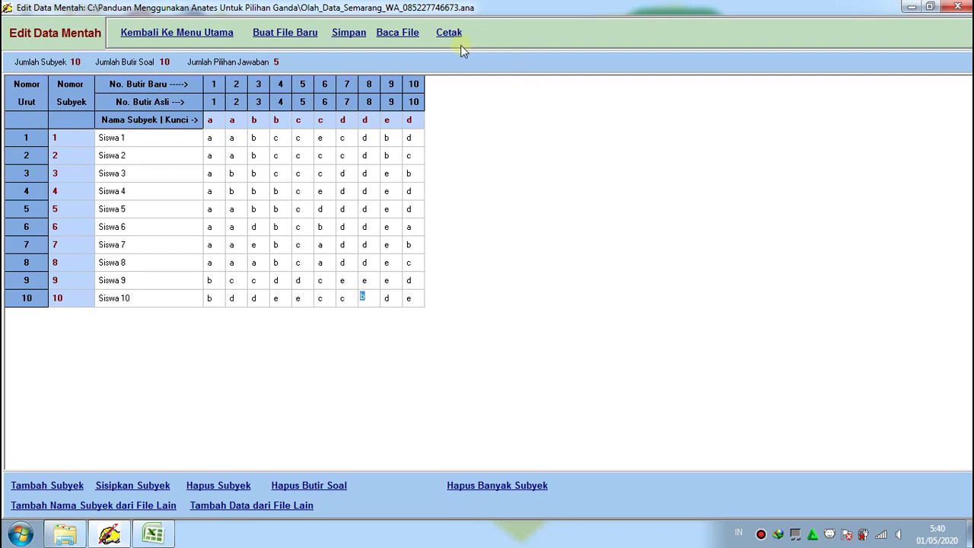
pyautogui.click(223, 32)
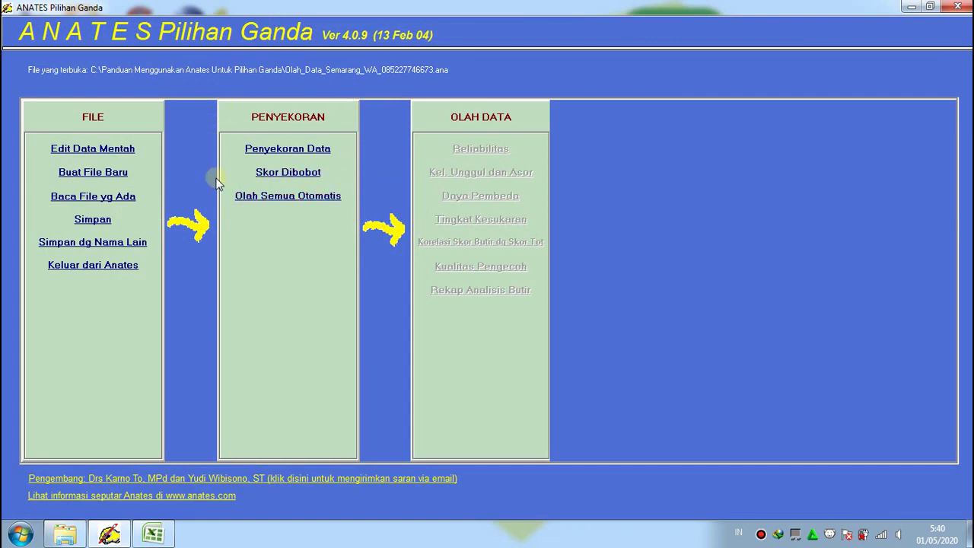
# Run Olah Semua Otomatis and scroll the Preview report down to item discrimination, difficulty and correlations
pyautogui.click(316, 205)
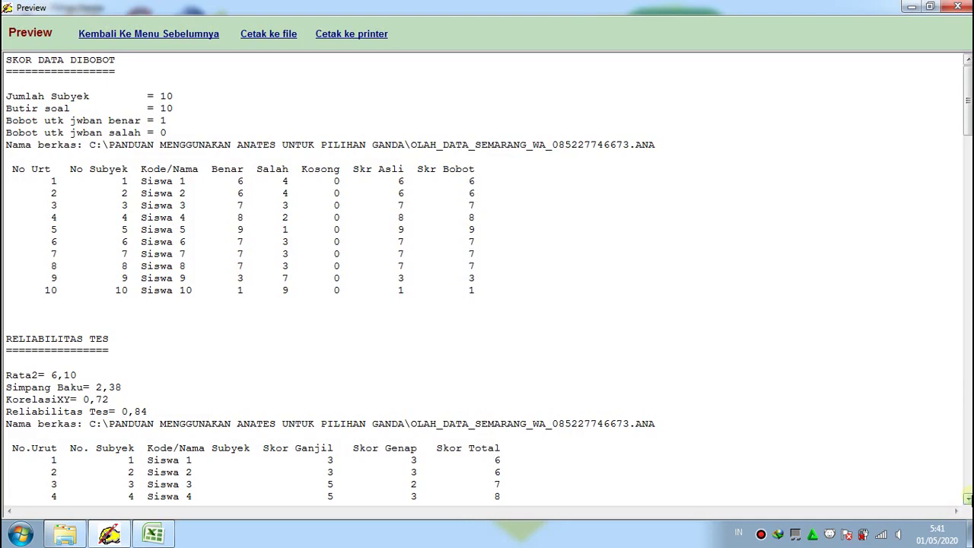
pyautogui.click(967, 498)
pyautogui.click(967, 498)
pyautogui.click(967, 498)
pyautogui.click(967, 499)
pyautogui.click(967, 498)
pyautogui.click(967, 498)
pyautogui.click(967, 499)
pyautogui.click(967, 499)
pyautogui.click(967, 499)
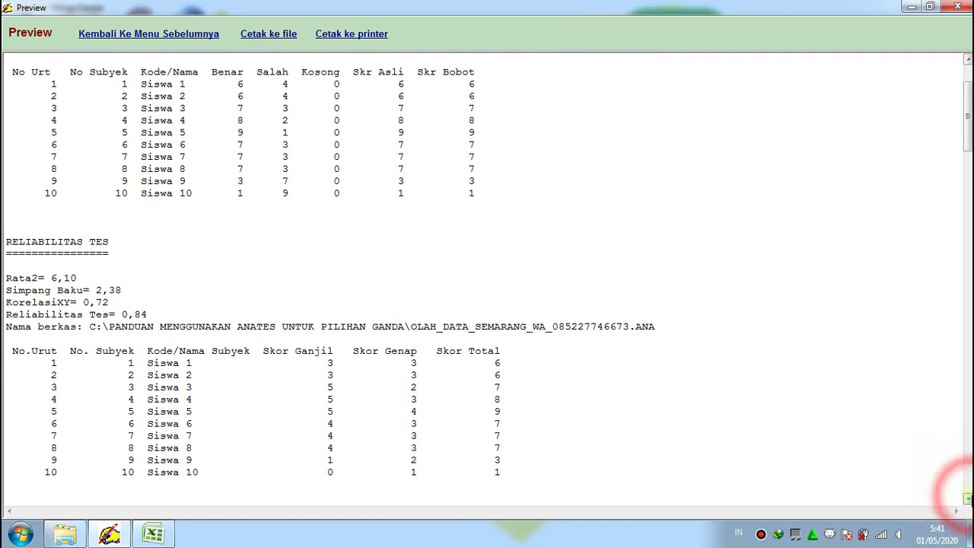
pyautogui.click(967, 498)
pyautogui.click(967, 499)
pyautogui.click(967, 498)
pyautogui.click(967, 499)
pyautogui.click(967, 498)
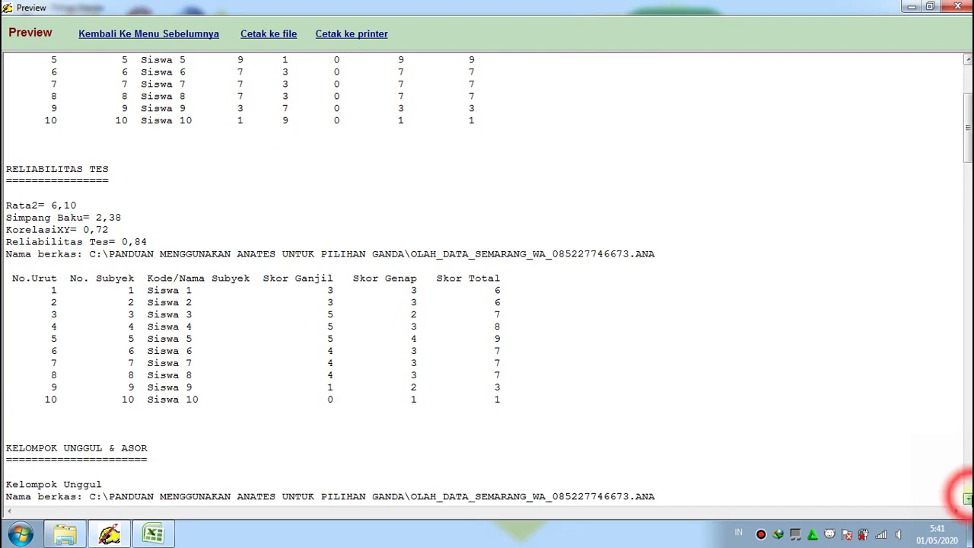
pyautogui.click(968, 499)
pyautogui.click(968, 498)
pyautogui.click(967, 498)
pyautogui.click(967, 498)
pyautogui.click(967, 498)
pyautogui.click(967, 498)
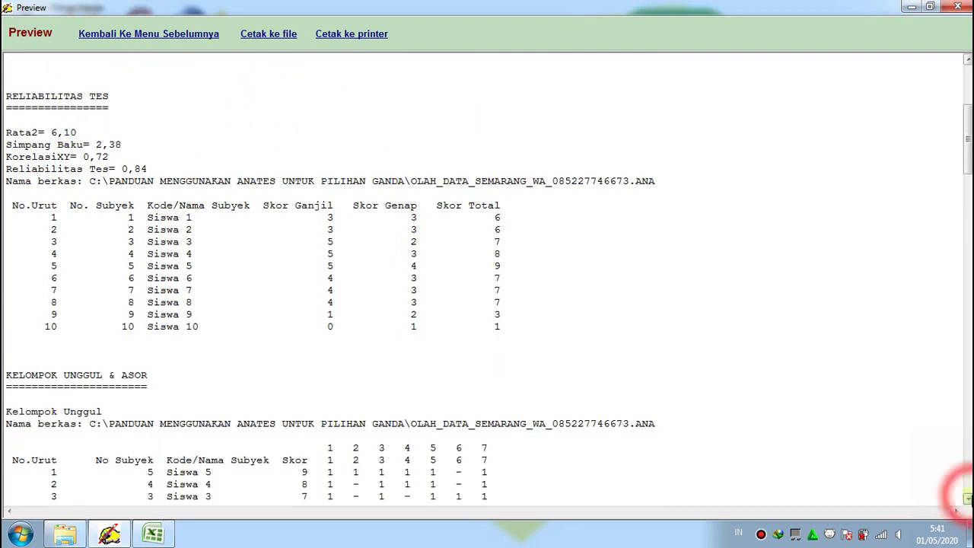
pyautogui.click(968, 498)
pyautogui.click(967, 498)
pyautogui.click(967, 499)
pyautogui.click(967, 498)
pyautogui.click(967, 498)
pyautogui.click(967, 498)
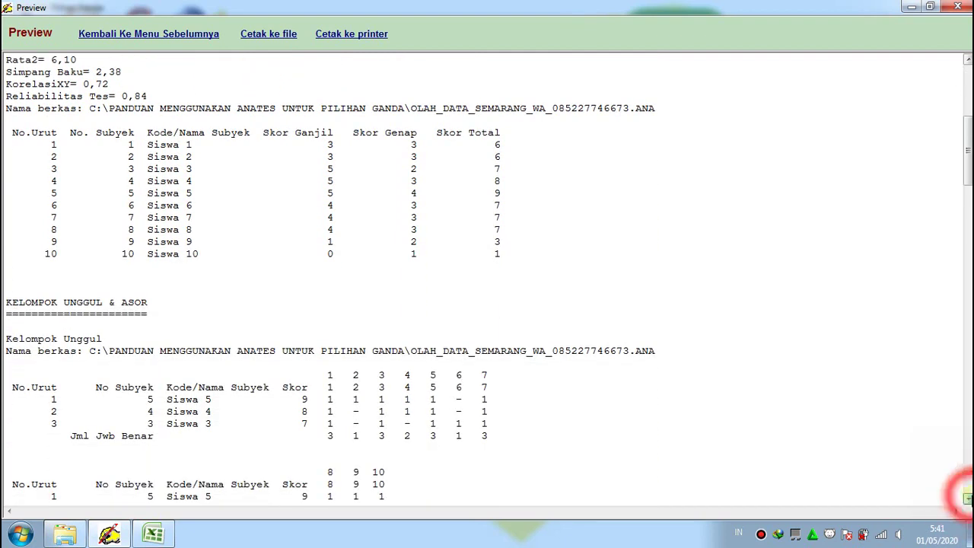
pyautogui.click(967, 499)
pyautogui.click(967, 498)
pyautogui.click(967, 498)
pyautogui.click(968, 498)
pyautogui.click(967, 498)
pyautogui.click(967, 498)
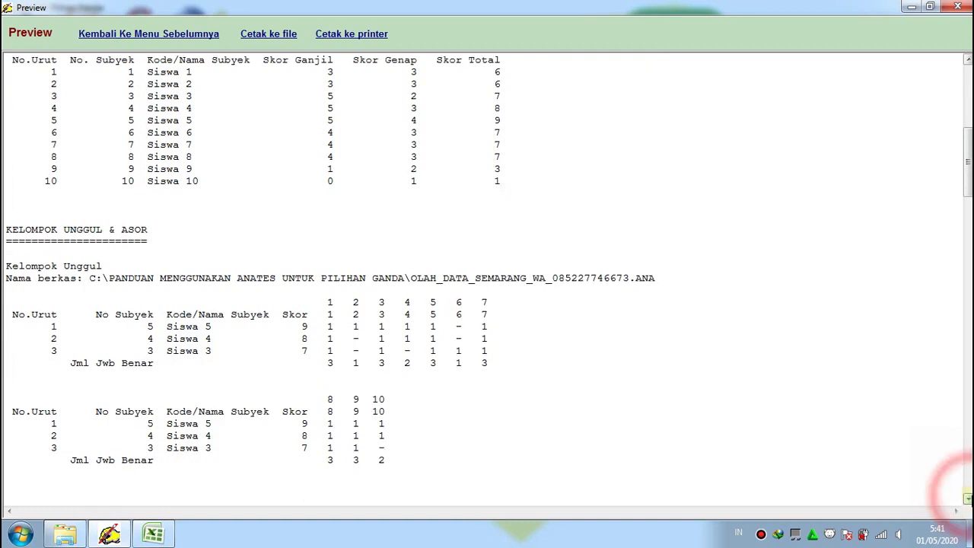
pyautogui.click(967, 499)
pyautogui.click(967, 499)
pyautogui.click(967, 498)
pyautogui.click(968, 498)
pyautogui.click(968, 498)
pyautogui.click(967, 498)
pyautogui.click(967, 498)
pyautogui.click(968, 499)
pyautogui.click(967, 499)
pyautogui.click(967, 498)
pyautogui.click(967, 498)
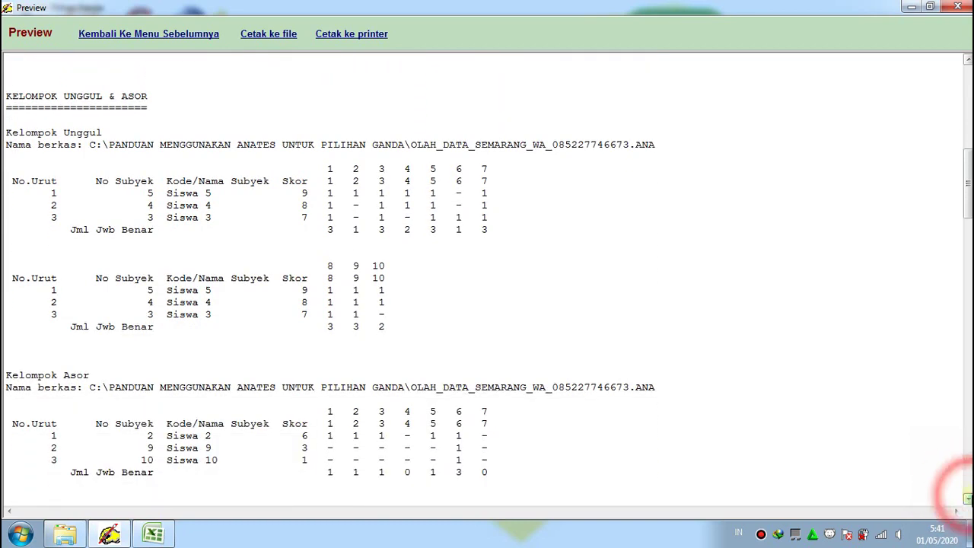
pyautogui.click(967, 498)
pyautogui.click(967, 498)
pyautogui.click(967, 498)
pyautogui.click(967, 498)
pyautogui.click(967, 498)
pyautogui.click(967, 498)
pyautogui.click(967, 499)
pyautogui.click(967, 498)
pyautogui.click(967, 499)
pyautogui.click(967, 499)
pyautogui.click(967, 498)
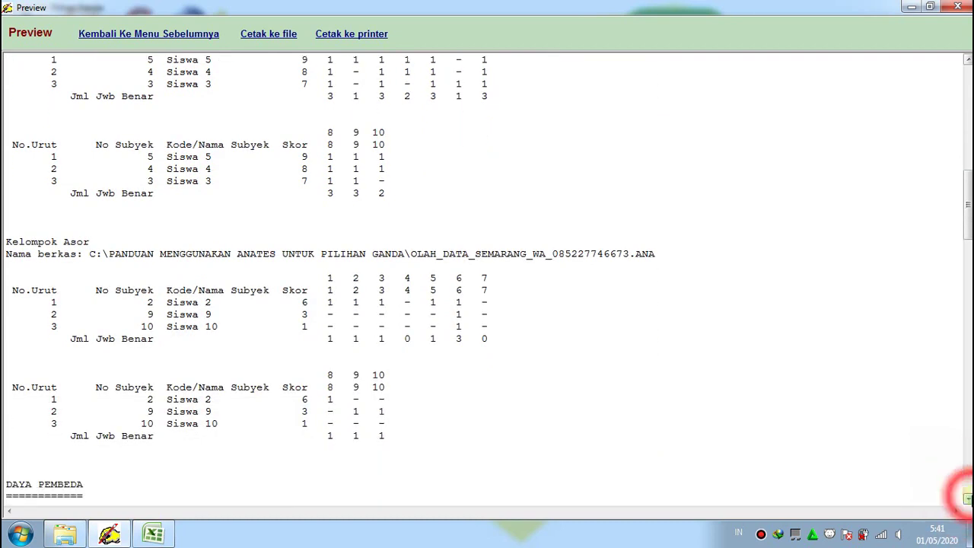
pyautogui.click(967, 499)
pyautogui.click(967, 498)
pyautogui.click(967, 499)
pyautogui.click(967, 498)
pyautogui.click(967, 498)
pyautogui.click(967, 498)
pyautogui.click(967, 498)
pyautogui.click(968, 499)
pyautogui.click(967, 498)
pyautogui.click(967, 498)
pyautogui.click(967, 498)
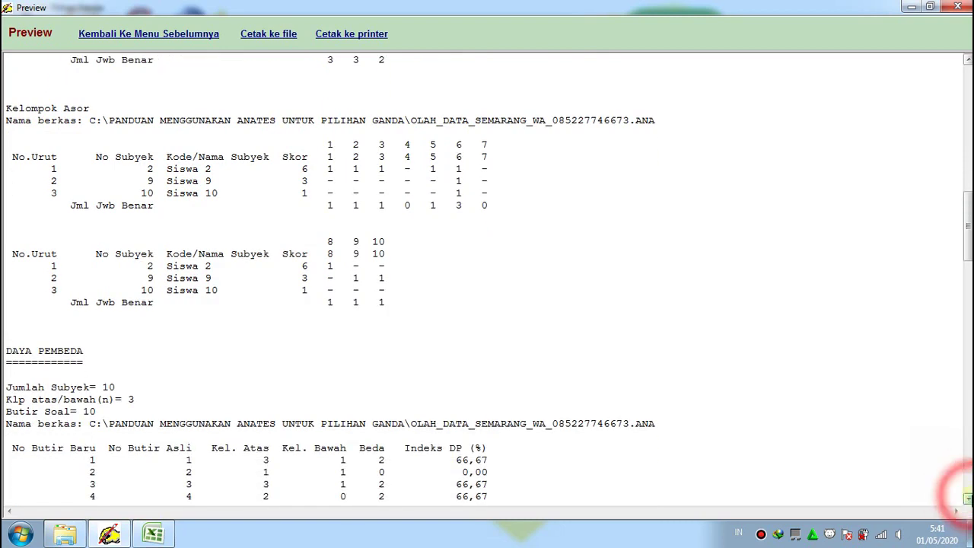
pyautogui.click(967, 498)
pyautogui.click(967, 498)
pyautogui.click(967, 499)
pyautogui.click(967, 499)
pyautogui.click(967, 499)
pyautogui.click(967, 499)
pyautogui.click(967, 499)
pyautogui.click(967, 499)
pyautogui.click(967, 499)
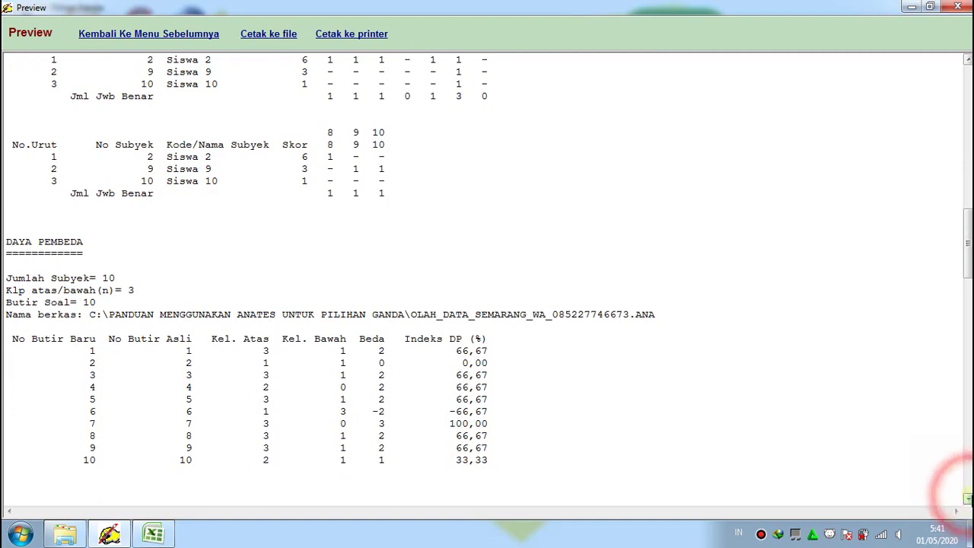
pyautogui.click(968, 498)
pyautogui.click(968, 498)
pyautogui.click(967, 498)
pyautogui.click(967, 499)
pyautogui.click(967, 498)
pyautogui.click(967, 499)
pyautogui.click(967, 499)
pyautogui.click(967, 499)
pyautogui.click(967, 498)
pyautogui.click(967, 498)
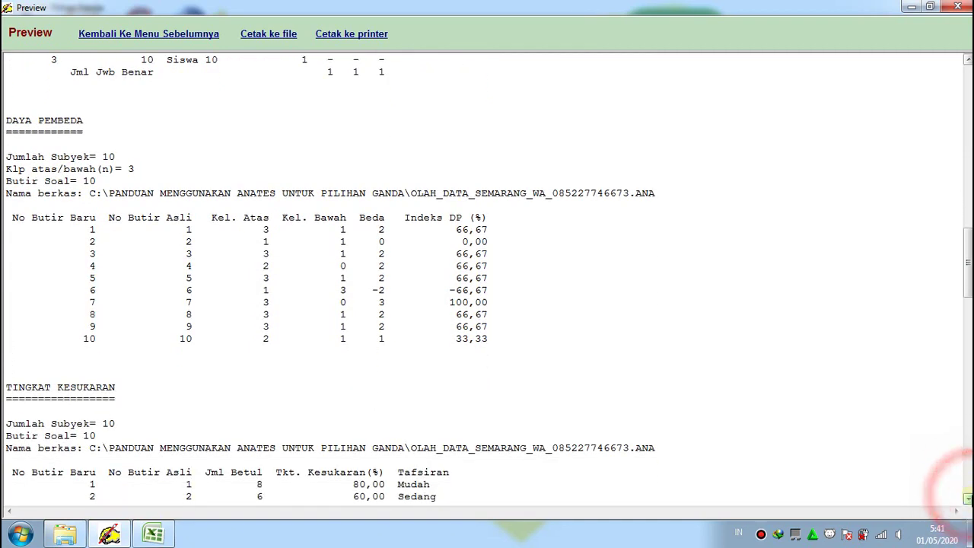
pyautogui.click(967, 498)
pyautogui.click(967, 499)
pyautogui.click(967, 498)
pyautogui.click(967, 498)
pyautogui.click(968, 498)
pyautogui.click(967, 498)
pyautogui.click(967, 499)
pyautogui.click(967, 499)
pyautogui.click(967, 499)
pyautogui.click(967, 498)
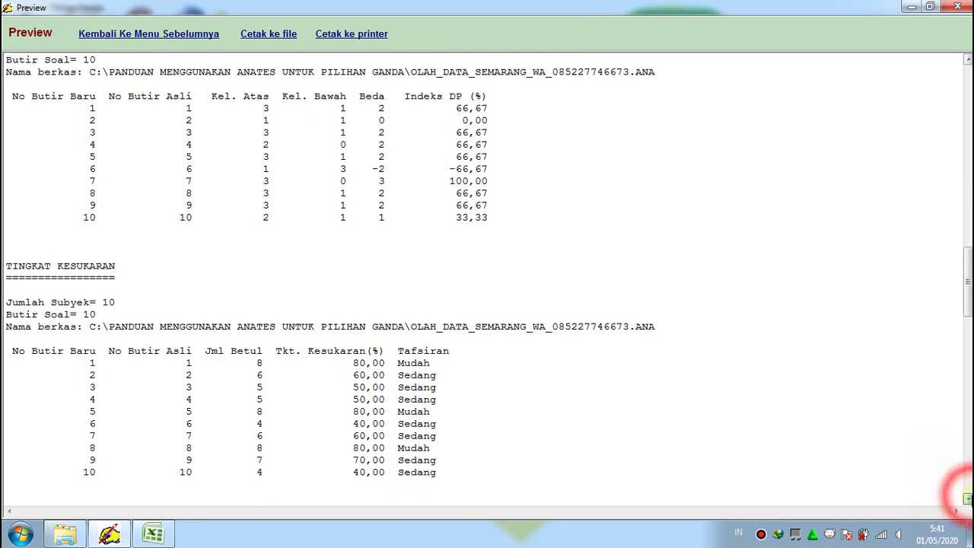
pyautogui.click(968, 498)
pyautogui.click(967, 499)
pyautogui.click(967, 498)
pyautogui.click(967, 498)
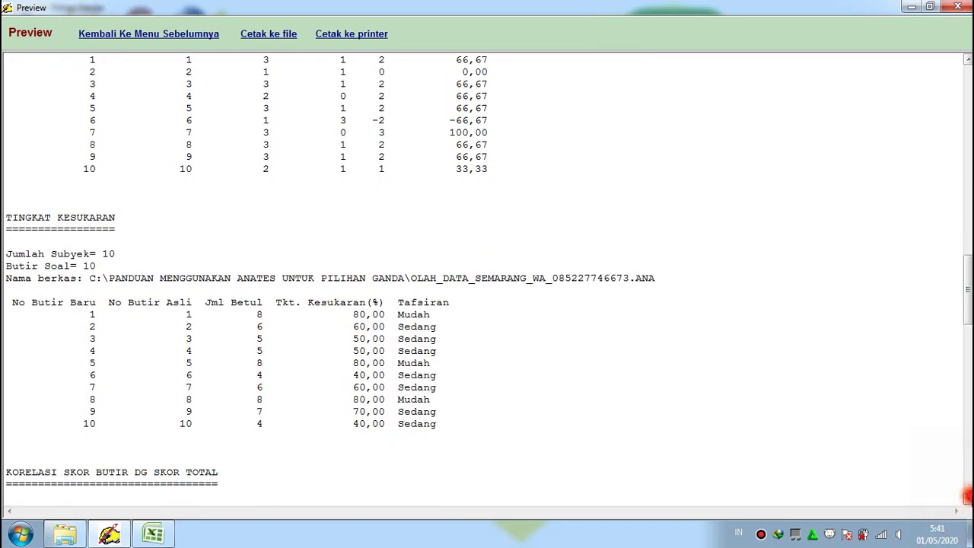
pyautogui.click(967, 499)
pyautogui.click(967, 498)
pyautogui.click(968, 499)
pyautogui.click(967, 498)
pyautogui.click(967, 499)
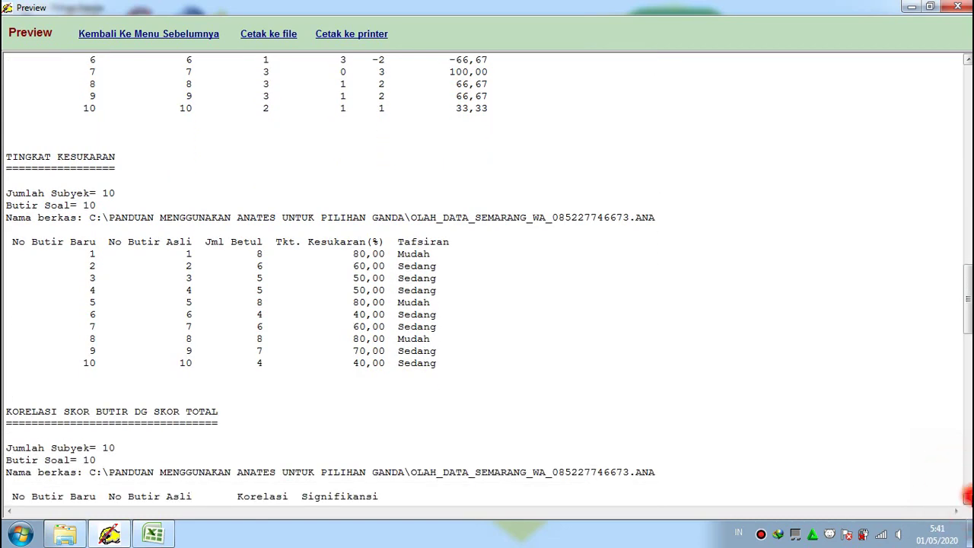
# Scroll the preview past the significance tables to the KUALITAS PENGECOH distractor table and its legend
pyautogui.click(968, 498)
pyautogui.click(967, 498)
pyautogui.click(967, 498)
pyautogui.click(968, 498)
pyautogui.click(968, 498)
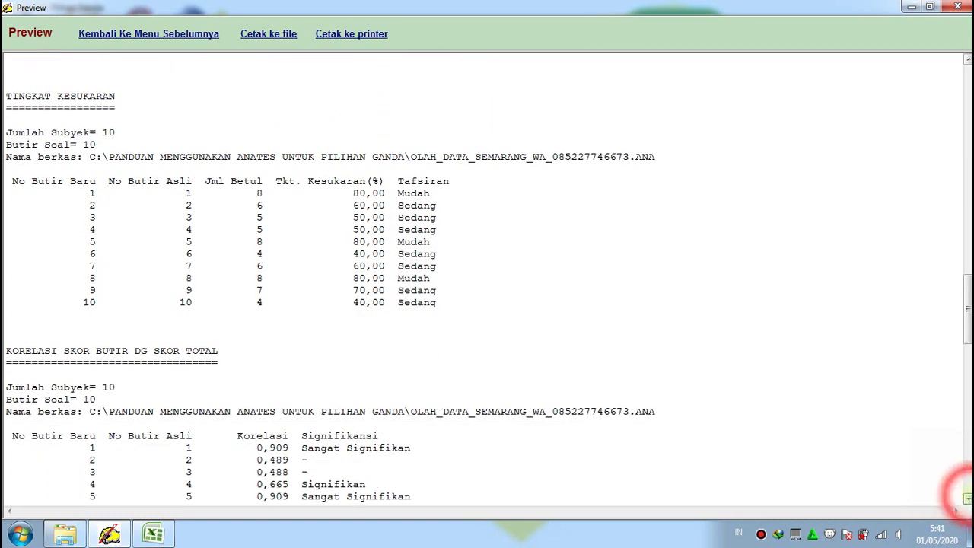
pyautogui.click(968, 498)
pyautogui.click(968, 499)
pyautogui.click(967, 498)
pyautogui.click(967, 499)
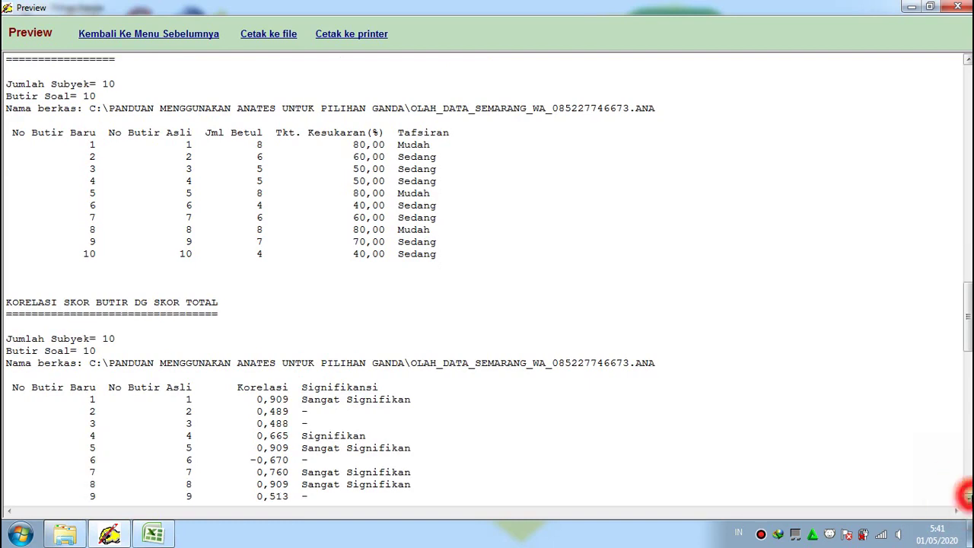
pyautogui.click(967, 498)
pyautogui.click(967, 498)
pyautogui.click(967, 499)
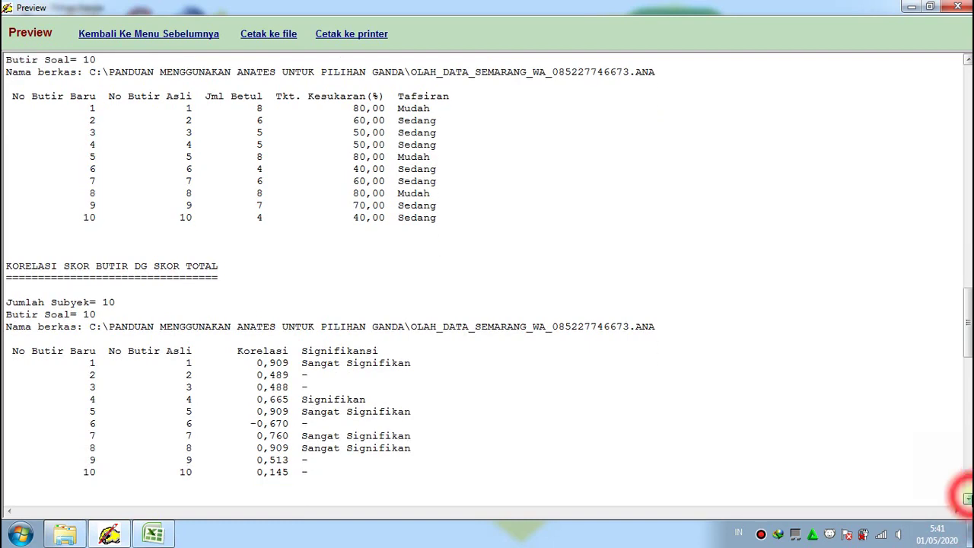
pyautogui.click(968, 499)
pyautogui.click(967, 499)
pyautogui.click(967, 498)
pyautogui.click(967, 498)
pyautogui.click(967, 499)
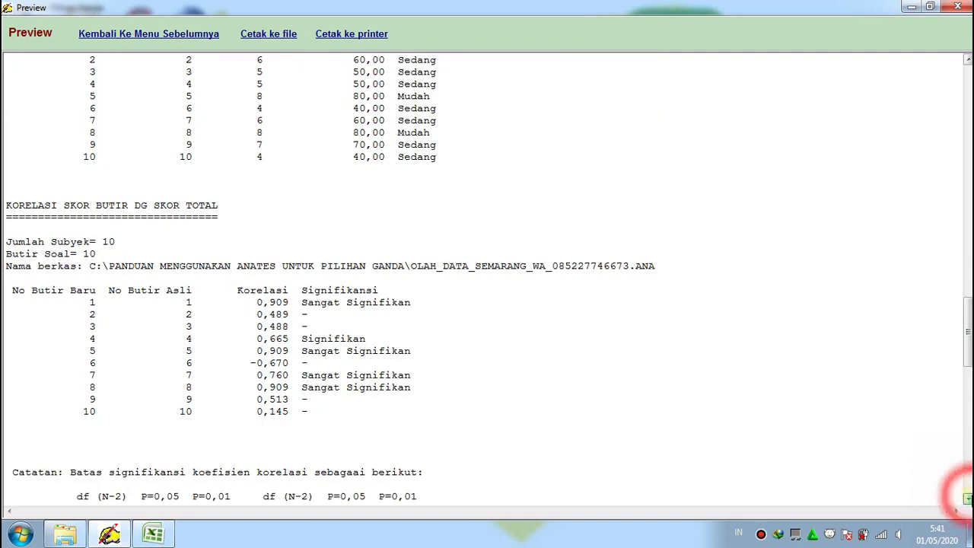
pyautogui.click(967, 499)
pyautogui.click(967, 498)
pyautogui.click(967, 498)
pyautogui.click(967, 499)
pyautogui.click(967, 499)
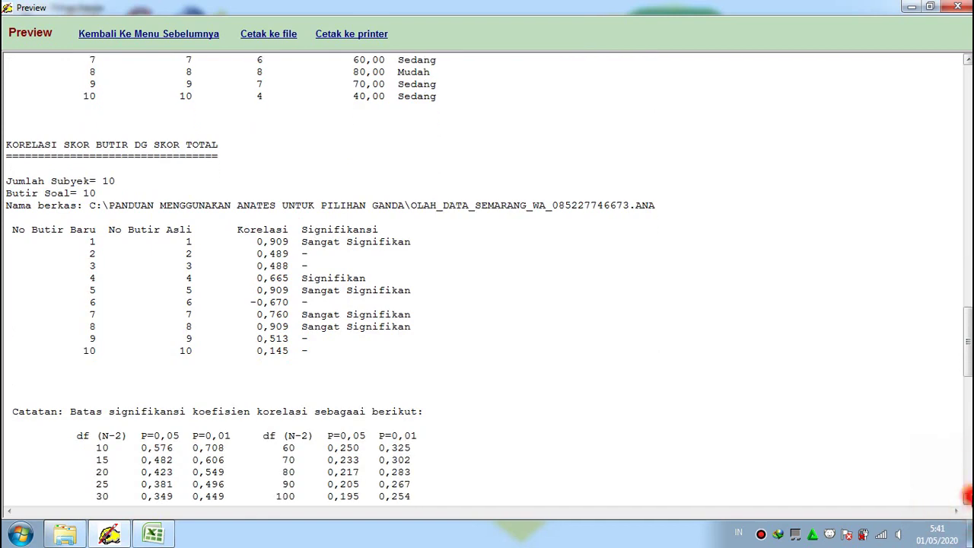
pyautogui.click(967, 498)
pyautogui.click(967, 498)
pyautogui.click(967, 498)
pyautogui.click(967, 498)
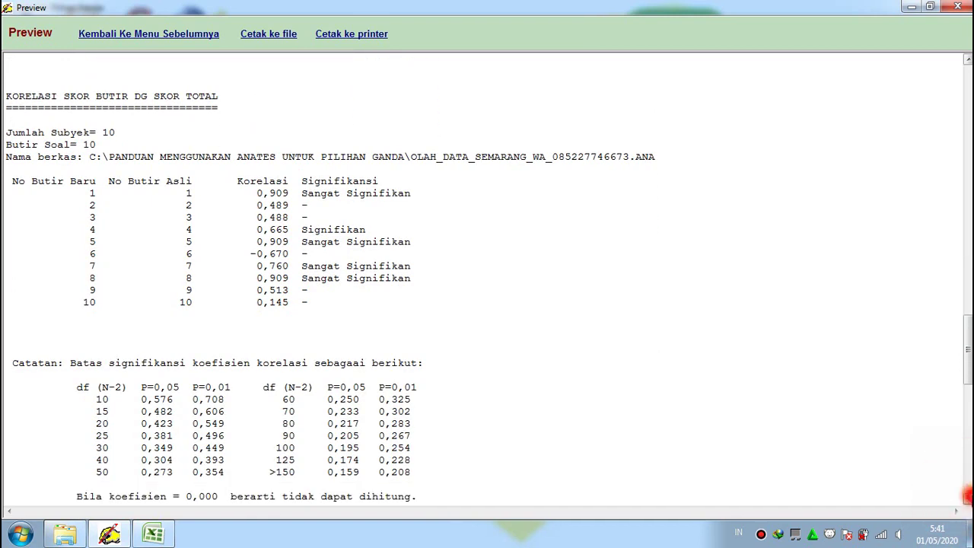
pyautogui.click(967, 498)
pyautogui.click(967, 498)
pyautogui.click(968, 499)
pyautogui.click(967, 498)
pyautogui.click(967, 498)
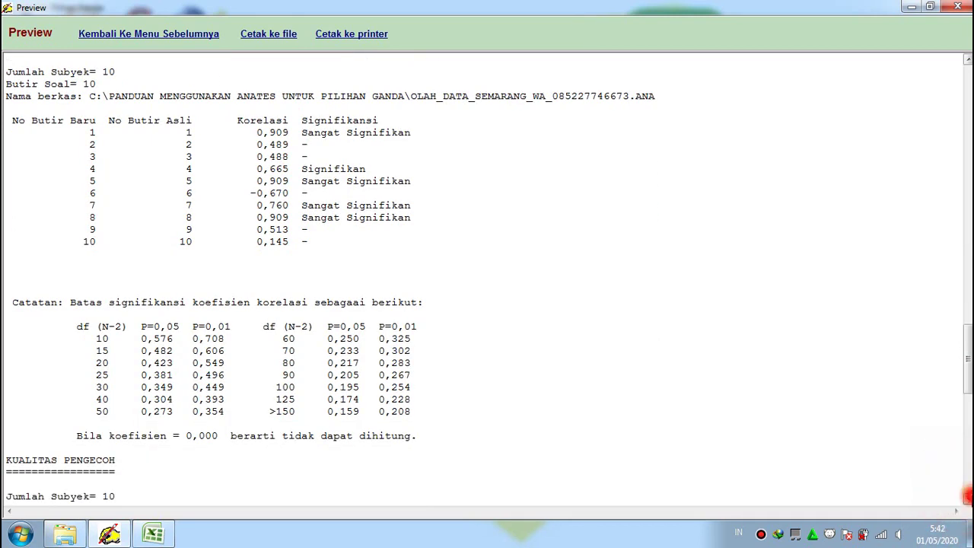
pyautogui.click(967, 498)
pyautogui.click(967, 499)
pyautogui.click(968, 498)
pyautogui.click(968, 499)
pyautogui.click(967, 498)
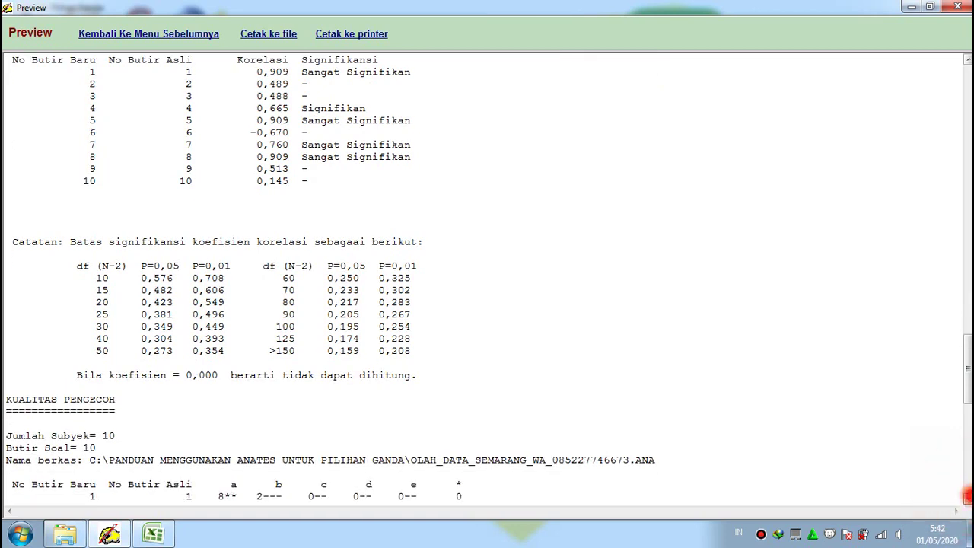
pyautogui.click(967, 499)
pyautogui.click(967, 499)
pyautogui.click(967, 498)
pyautogui.click(967, 499)
pyautogui.click(967, 499)
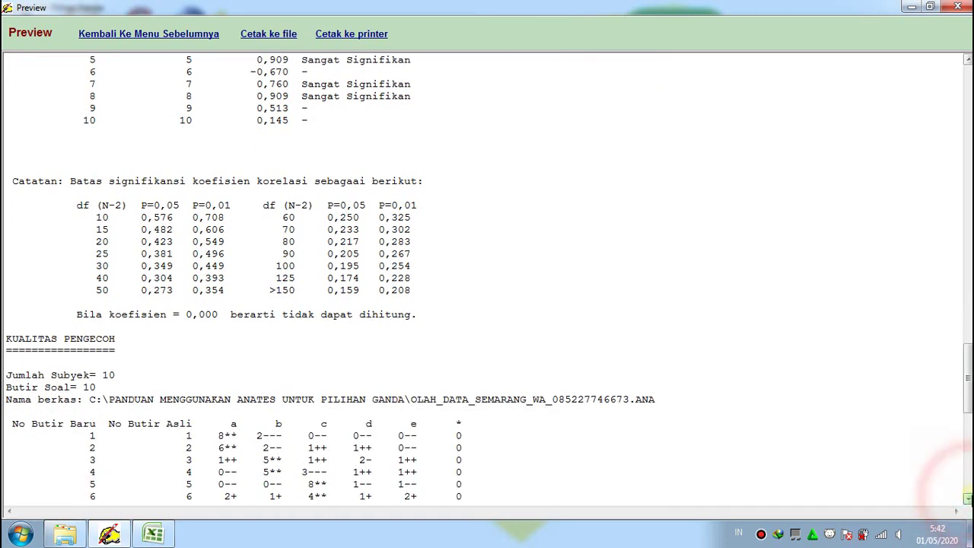
pyautogui.click(967, 498)
pyautogui.click(967, 498)
pyautogui.click(967, 498)
pyautogui.click(968, 498)
pyautogui.click(968, 499)
pyautogui.click(967, 498)
pyautogui.click(967, 499)
pyautogui.click(968, 498)
pyautogui.click(967, 498)
pyautogui.click(967, 498)
pyautogui.click(968, 498)
pyautogui.click(967, 498)
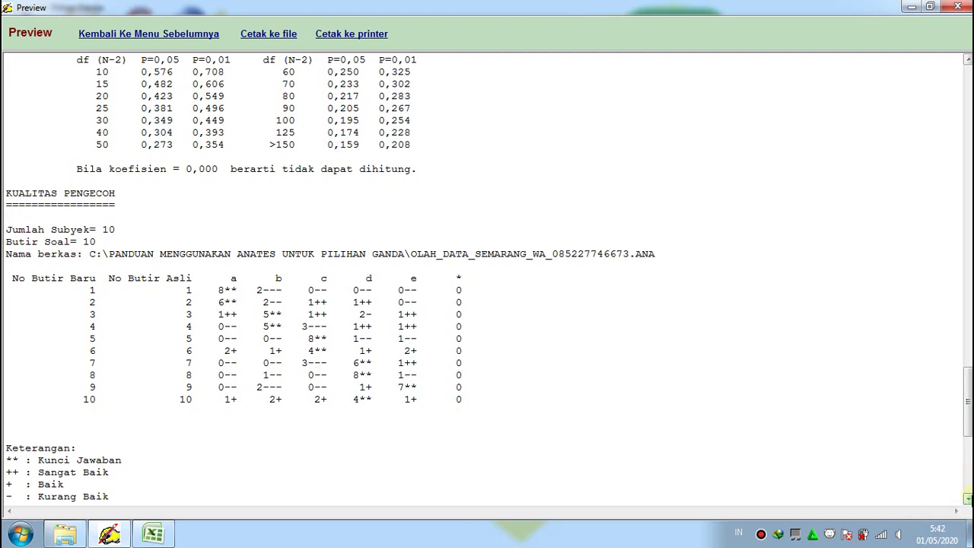
# Scroll on through the REKAP ANALISIS BUTIR recap, showing mean 6,10 and reliability 0,84, to its end
pyautogui.click(967, 498)
pyautogui.click(967, 498)
pyautogui.click(968, 498)
pyautogui.click(967, 498)
pyautogui.click(967, 498)
pyautogui.click(967, 499)
pyautogui.click(967, 499)
pyautogui.click(967, 498)
pyautogui.click(967, 499)
pyautogui.click(967, 498)
pyautogui.click(967, 498)
pyautogui.click(967, 499)
pyautogui.click(967, 499)
pyautogui.click(967, 498)
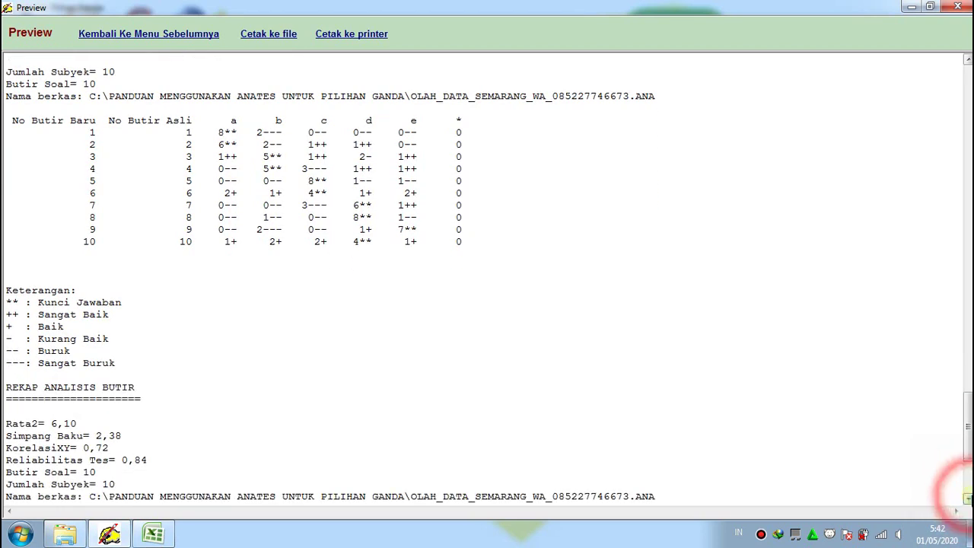
pyautogui.click(967, 498)
pyautogui.click(967, 499)
pyautogui.click(967, 499)
pyautogui.click(967, 498)
pyautogui.click(967, 498)
pyautogui.click(967, 498)
pyautogui.click(967, 498)
pyautogui.click(967, 499)
pyautogui.click(967, 499)
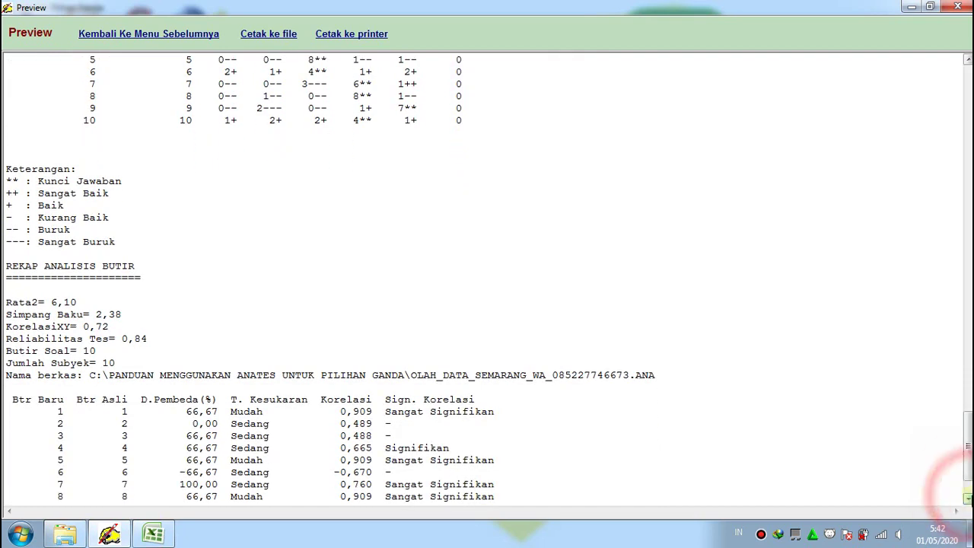
pyautogui.click(967, 499)
pyautogui.click(968, 498)
pyautogui.click(968, 499)
pyautogui.click(967, 499)
pyautogui.click(968, 499)
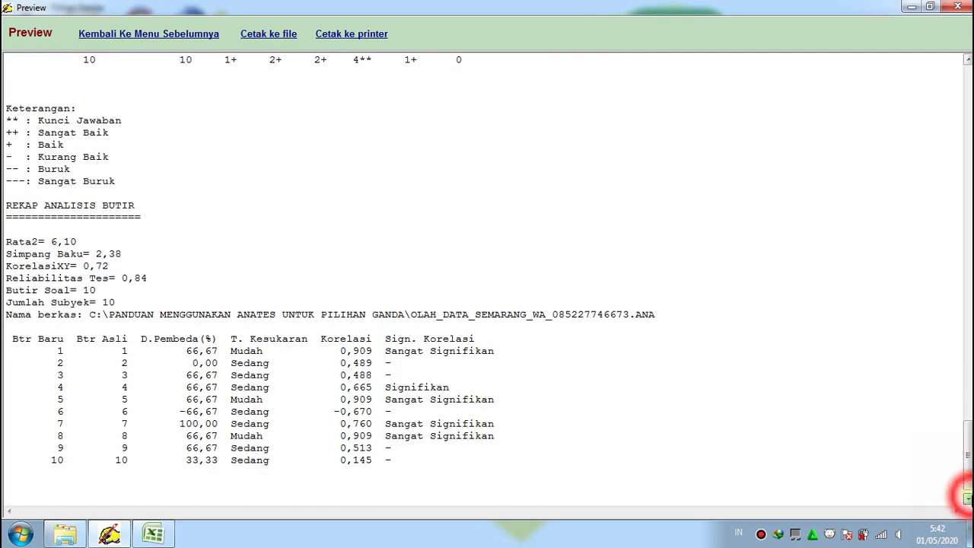
pyautogui.click(967, 499)
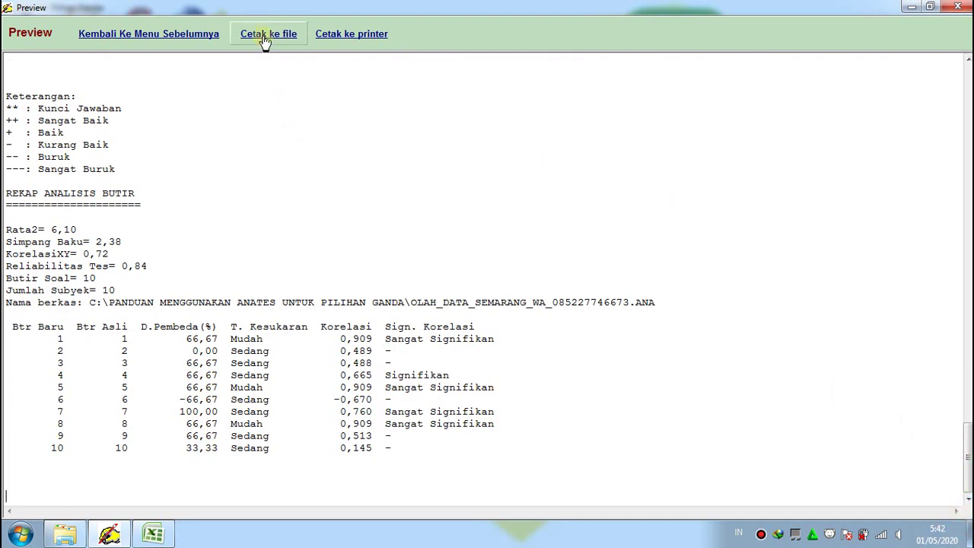
# Export the report with Cetak ke file as a .txt file, keeping the suggested name
pyautogui.click(265, 41)
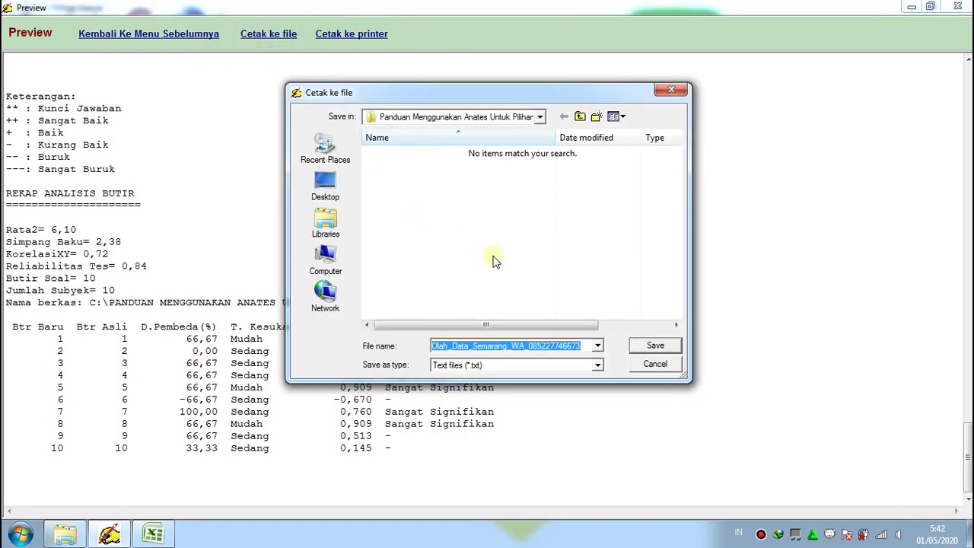
pyautogui.click(586, 346)
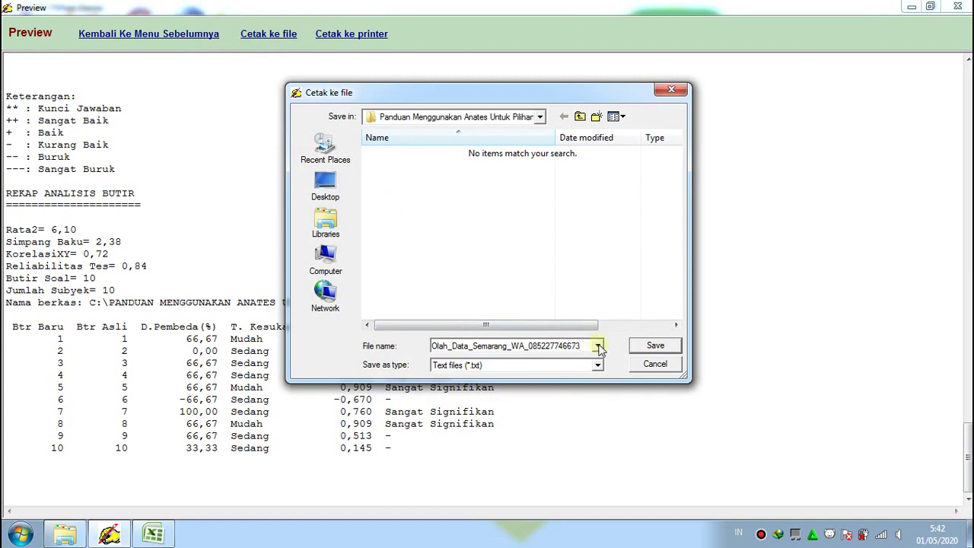
pyautogui.click(639, 346)
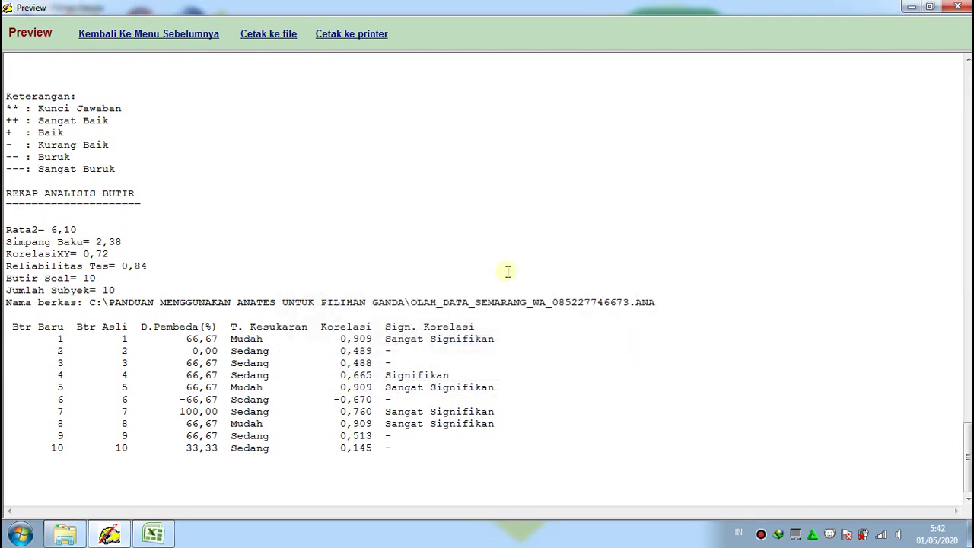
# Return from the report preview to the main menu and close ANATES Pilihan Ganda
pyautogui.click(184, 41)
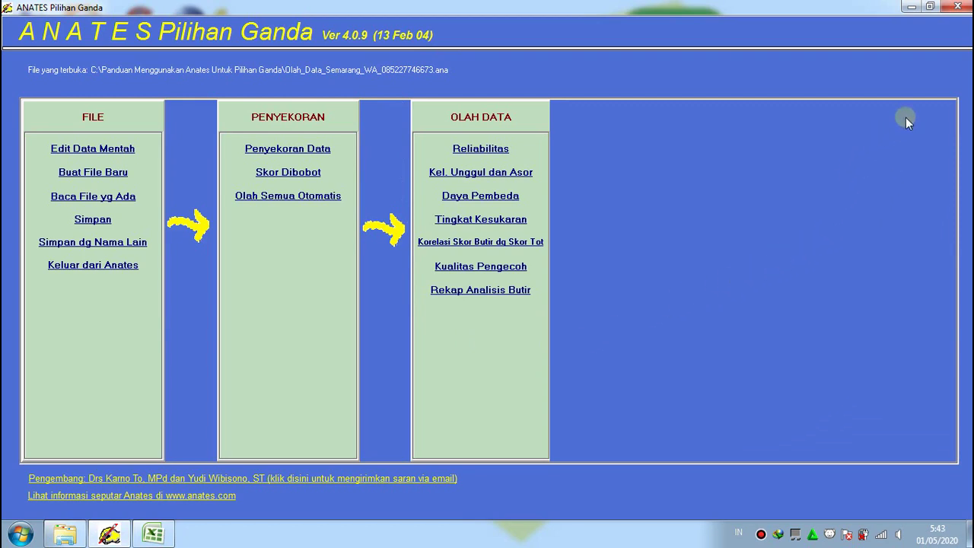
pyautogui.click(956, 9)
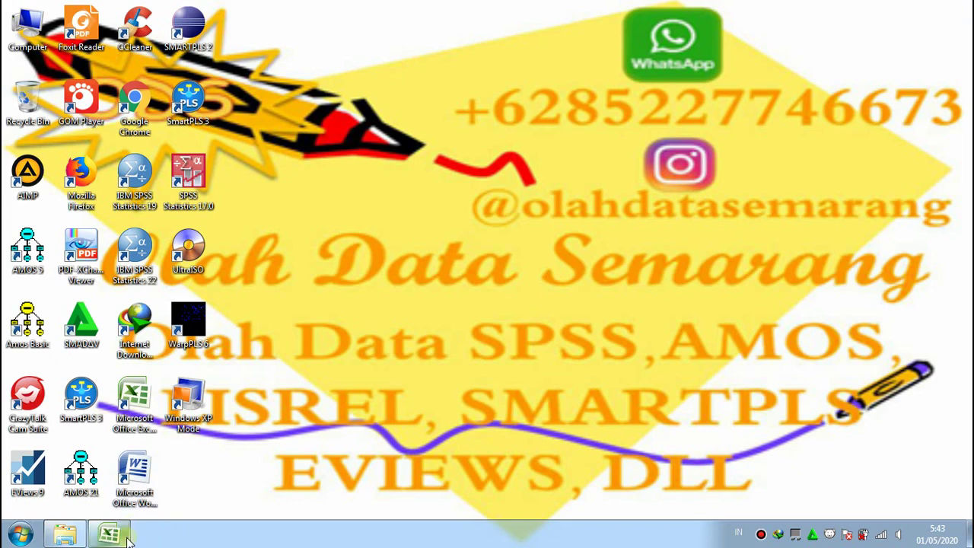
# Close the Jawaban Dari 10 Siswa Pilihan Ganda workbook in Excel, saving its changes
pyautogui.click(127, 536)
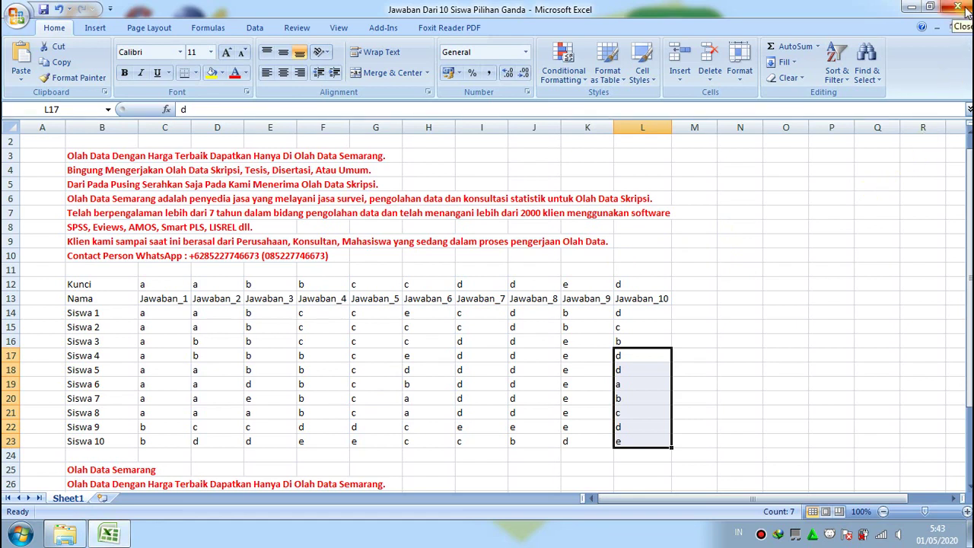
pyautogui.click(963, 8)
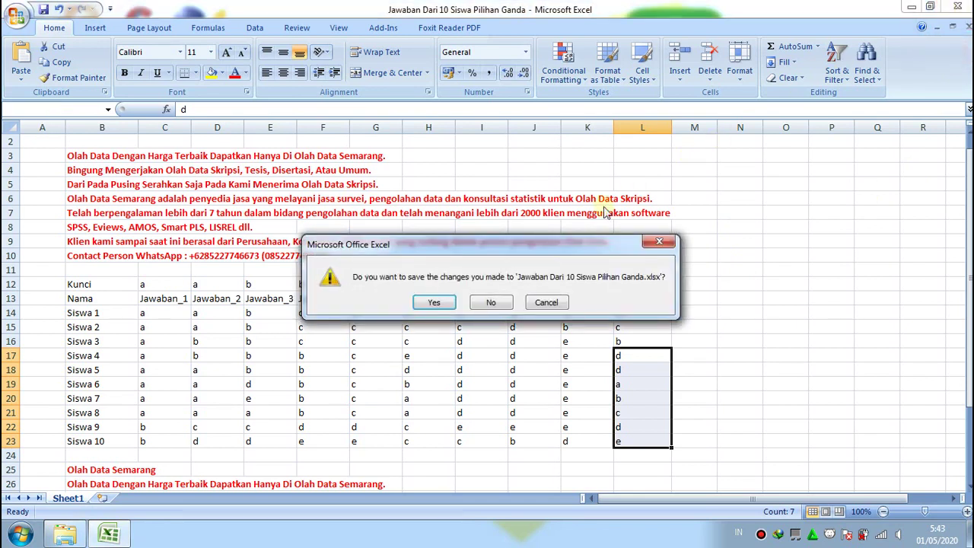
pyautogui.click(454, 307)
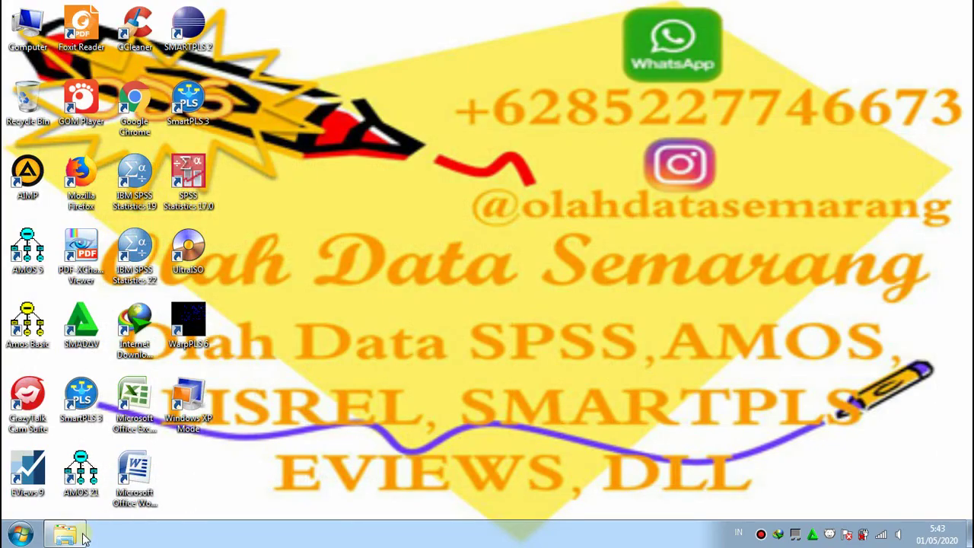
# Open the Panduan Menggunakan Anates Untuk Pilihan Ganda folder on C: and widen the Name column
pyautogui.click(78, 532)
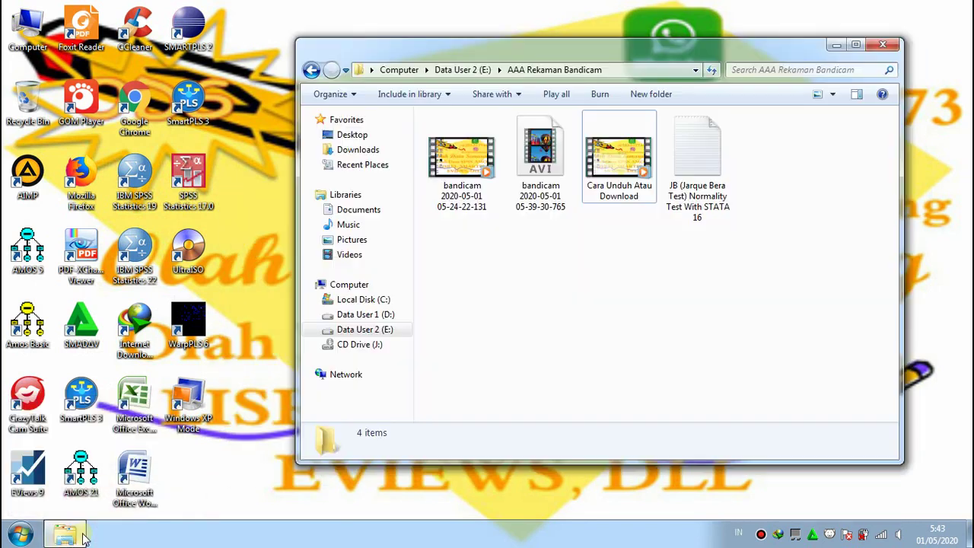
pyautogui.click(384, 300)
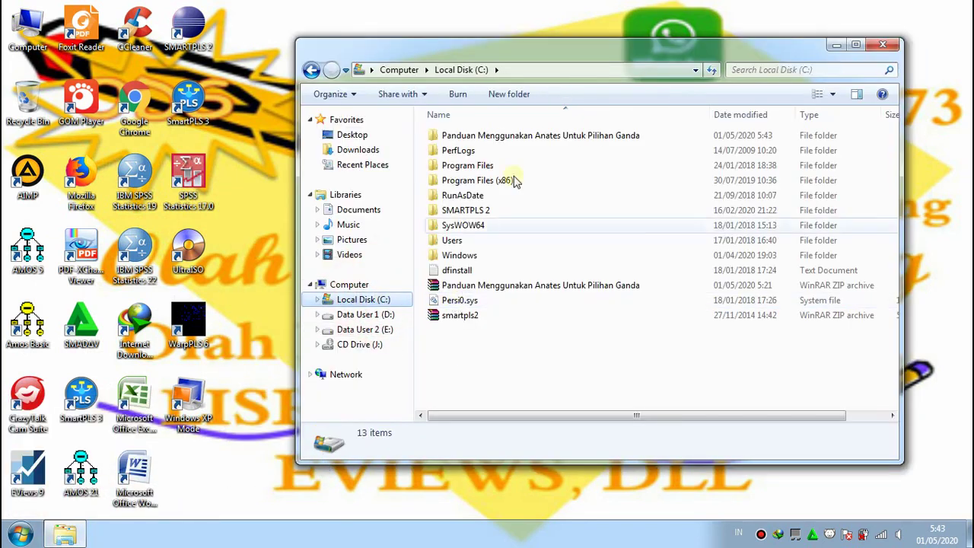
pyautogui.click(506, 135)
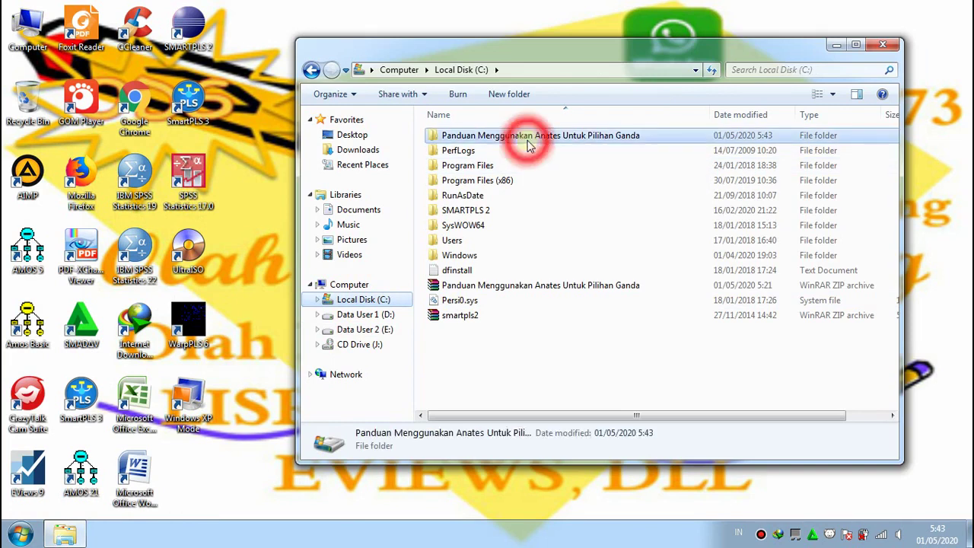
pyautogui.rightClick(680, 137)
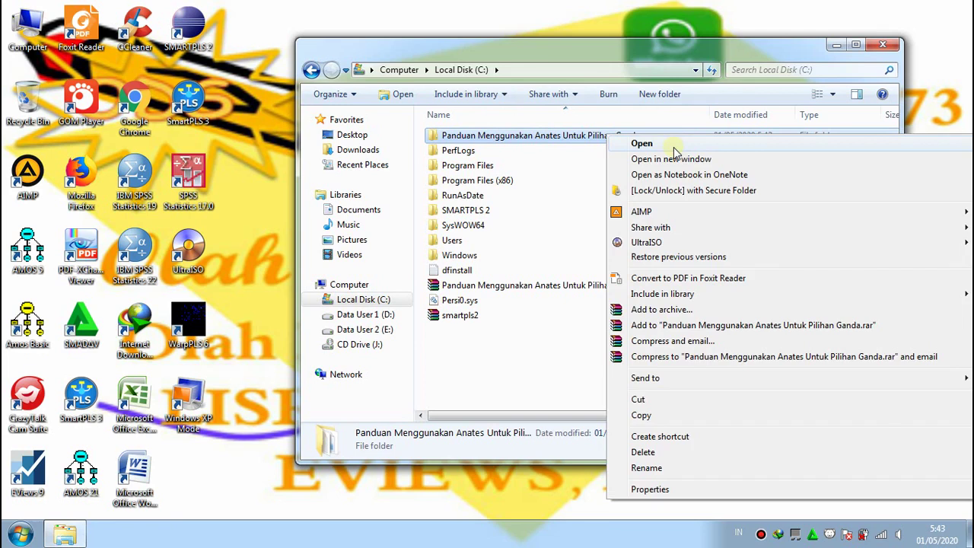
pyautogui.click(673, 144)
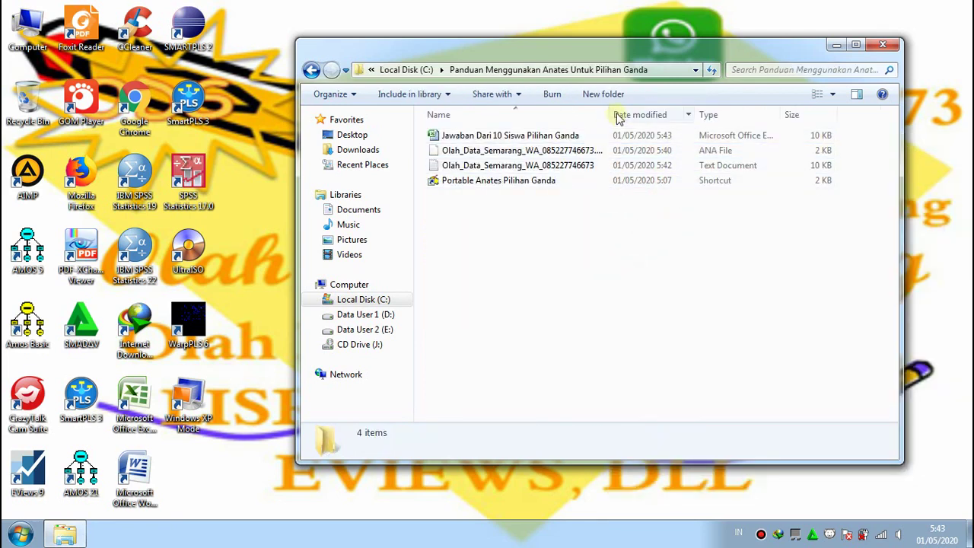
pyautogui.moveTo(609, 112); pyautogui.dragTo(644, 114)
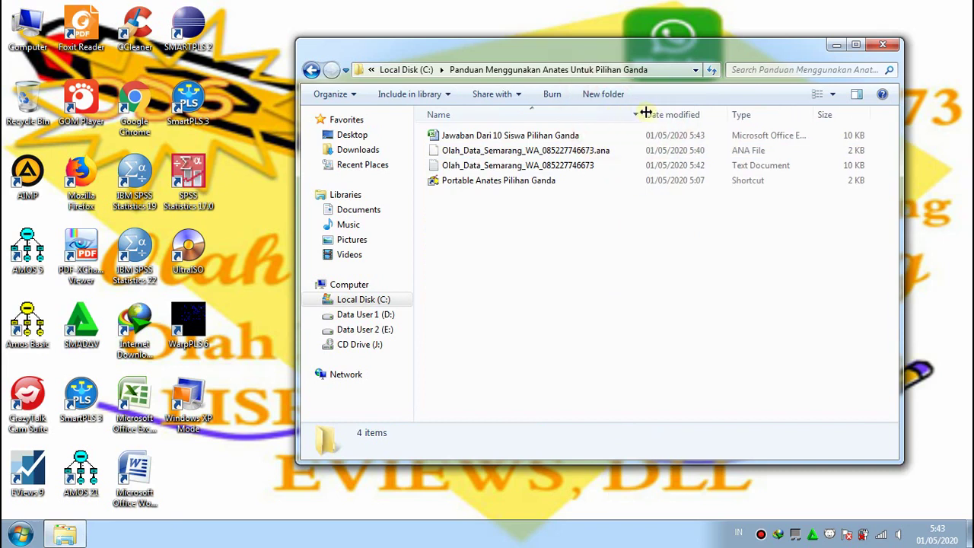